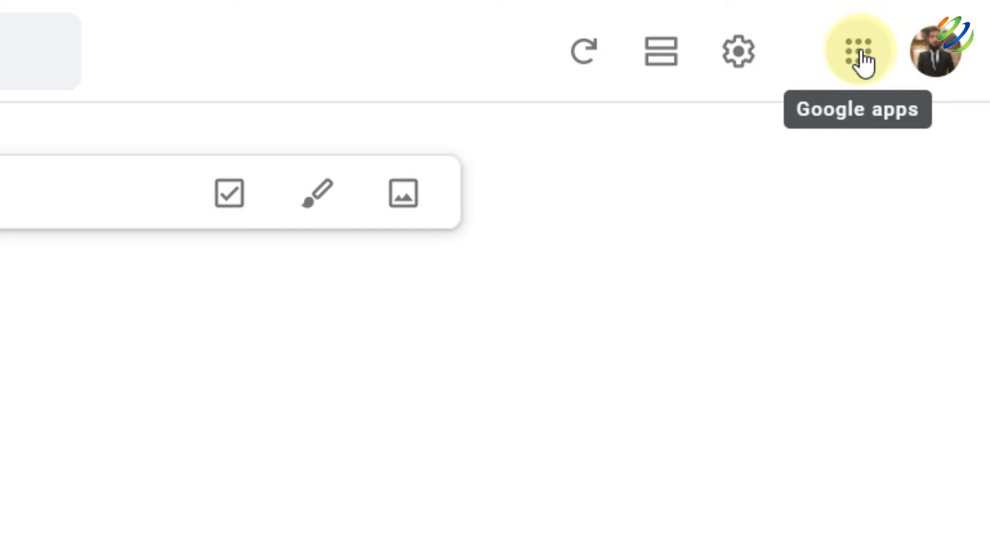
# Open Keep from the list of Google apps.
pyautogui.click(864, 59)
pyautogui.scroll(-5, 853, 293)
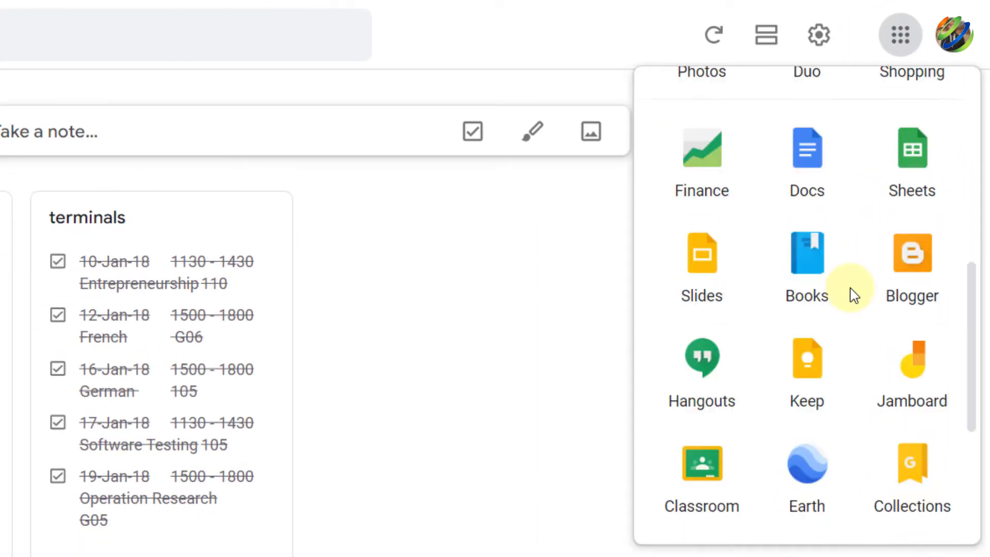
pyautogui.click(808, 373)
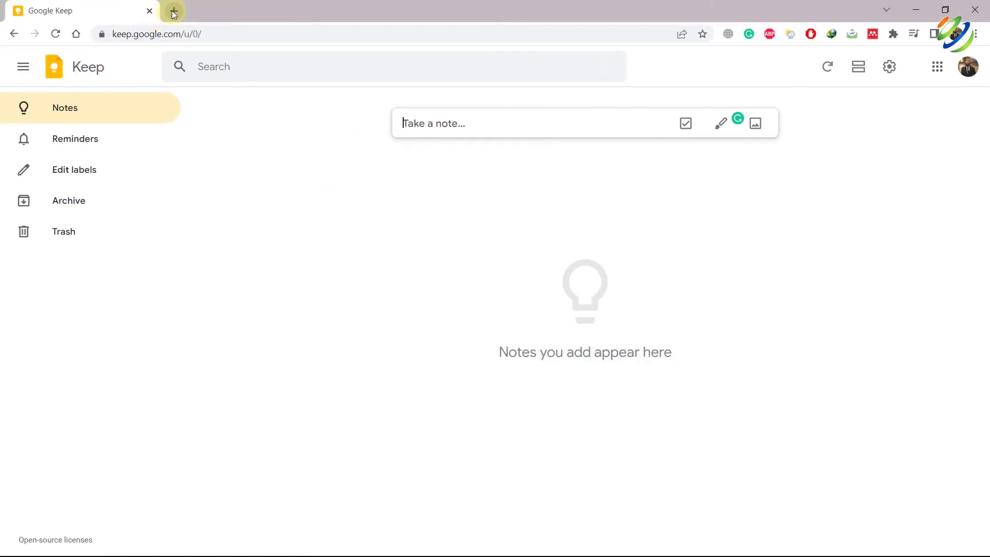
# Open Google Keep through a web search for "googl keep" in a new browser tab and close that tab.
pyautogui.click(174, 11)
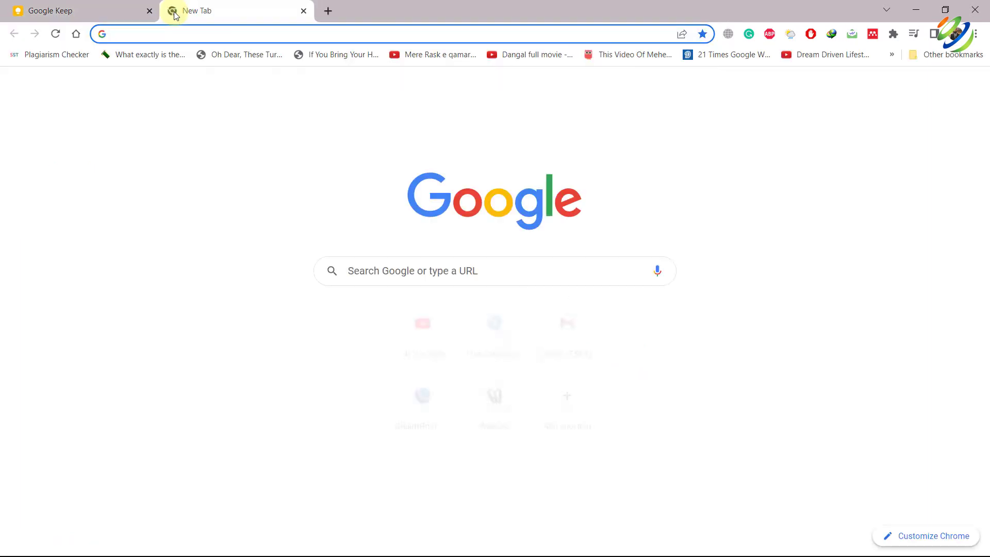
pyautogui.write('googl')
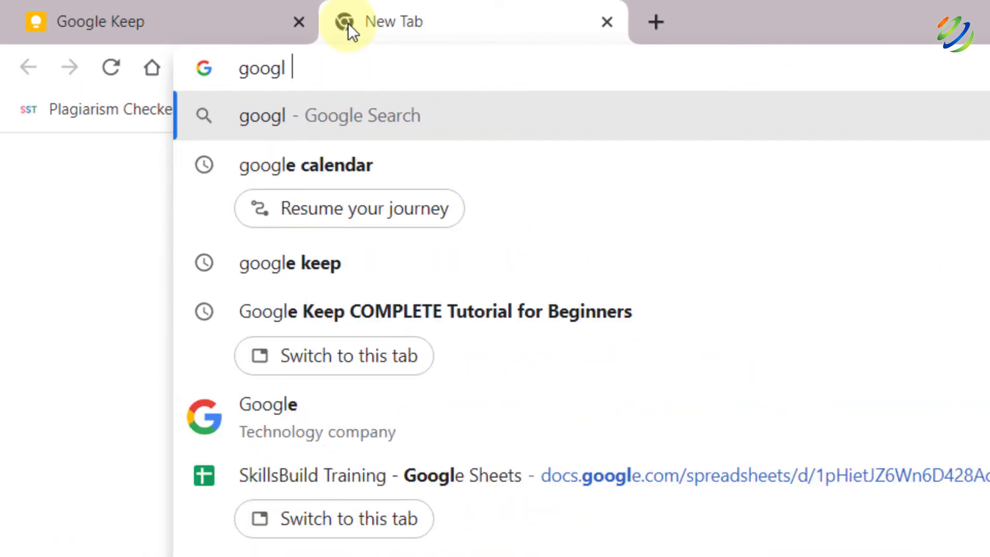
pyautogui.write(' keep')
pyautogui.press('Return')
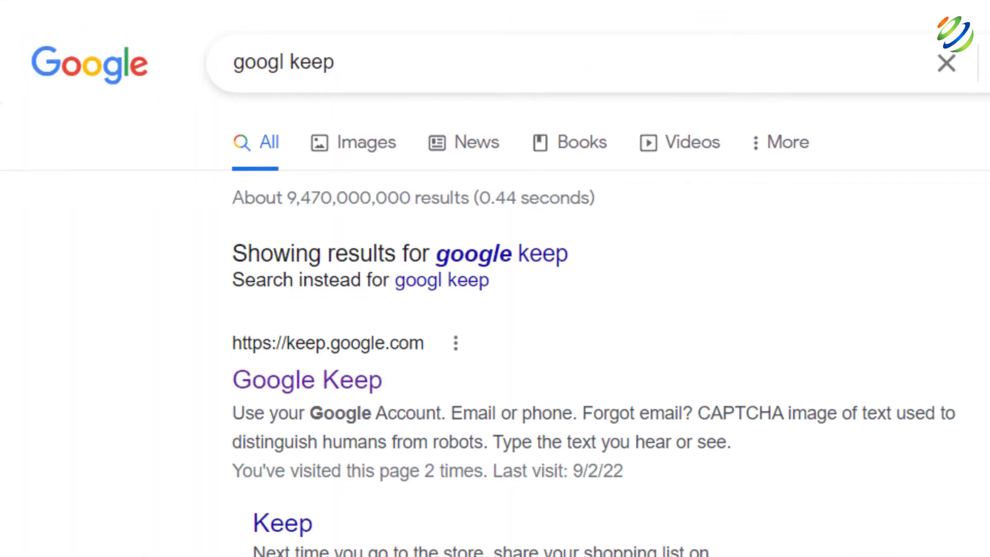
pyautogui.click(312, 385)
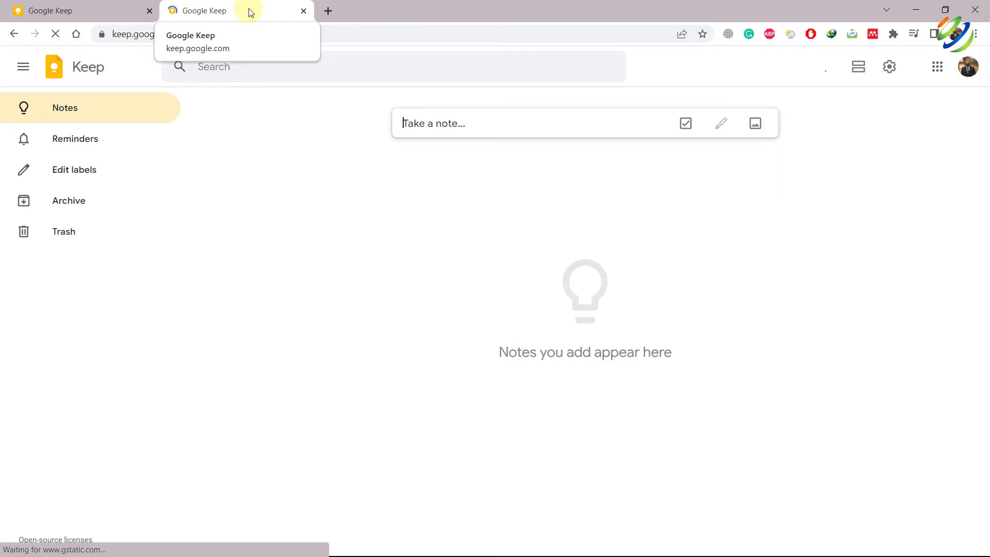
pyautogui.click(304, 10)
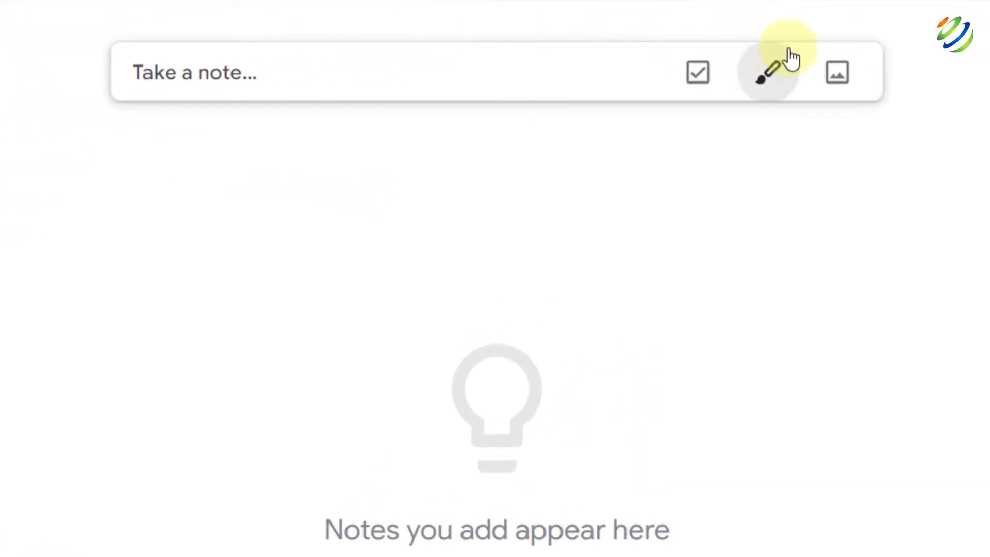
# Start a new note and title it "Items List".
pyautogui.click(232, 72)
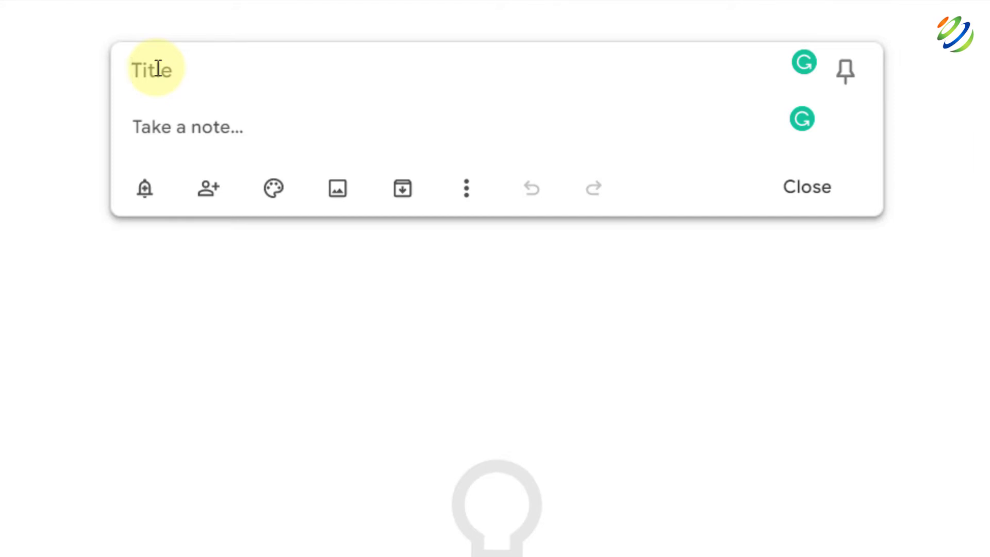
pyautogui.click(158, 70)
pyautogui.write('Items List')
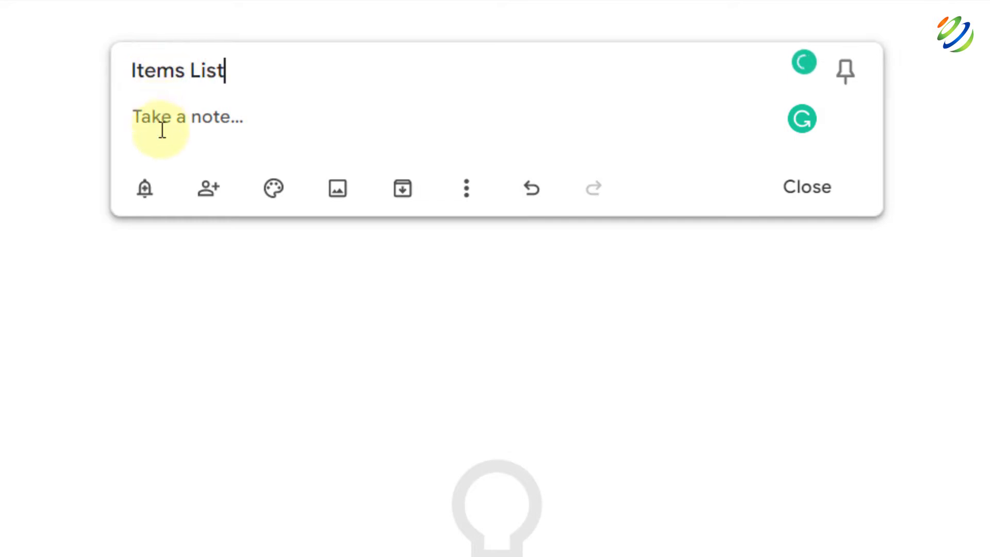
# Fill the note body with Toys, Eggs, Milk, Fruits and Clothes on separate lines and close the note.
pyautogui.click(186, 119)
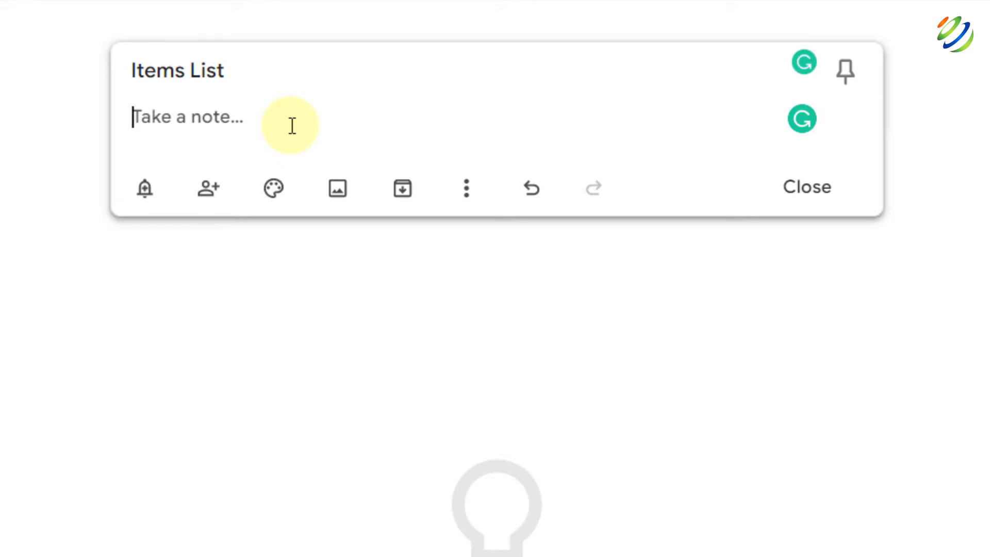
pyautogui.write('Toys')
pyautogui.press('Return')
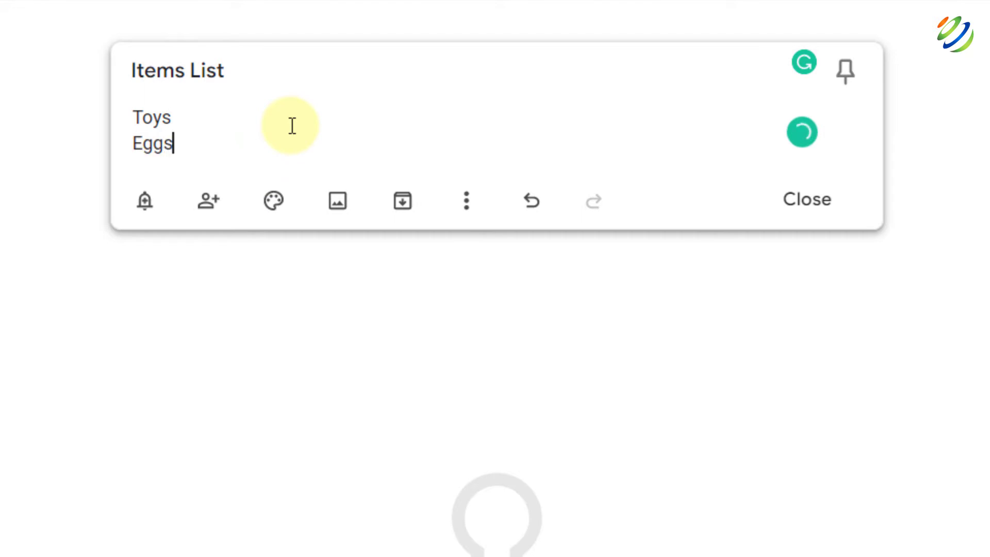
pyautogui.write('Eggs')
pyautogui.press('Return')
pyautogui.write('Milk')
pyautogui.press('Return')
pyautogui.write('Frui')
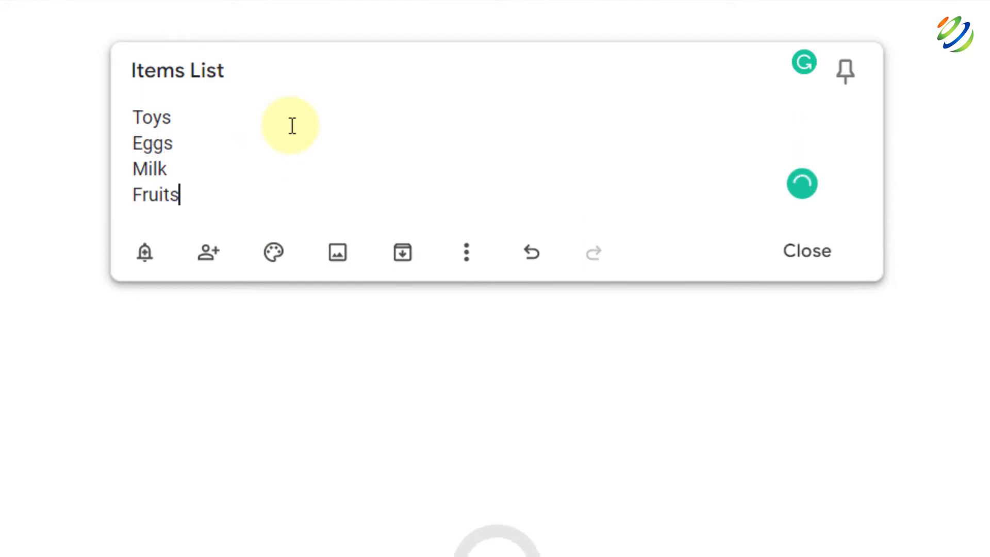
pyautogui.write('ts')
pyautogui.press('Return')
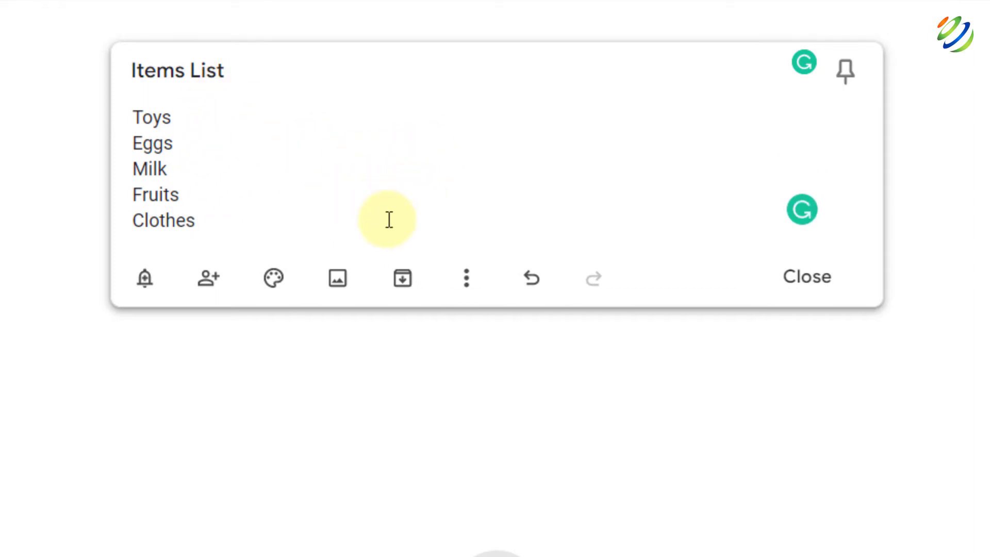
pyautogui.click(220, 483)
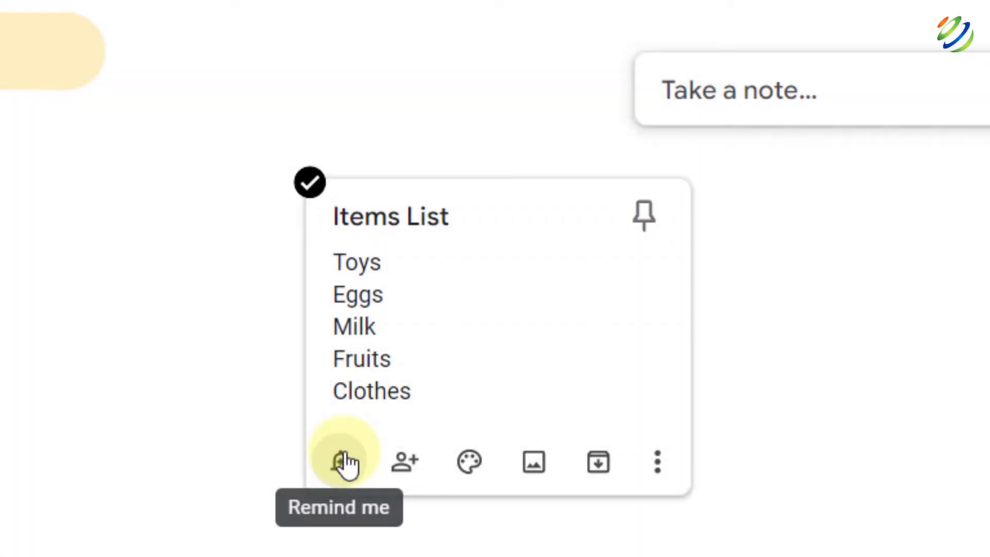
# Set a reminder for later today at 8:00 PM on the Items List note and remove it again.
pyautogui.click(344, 462)
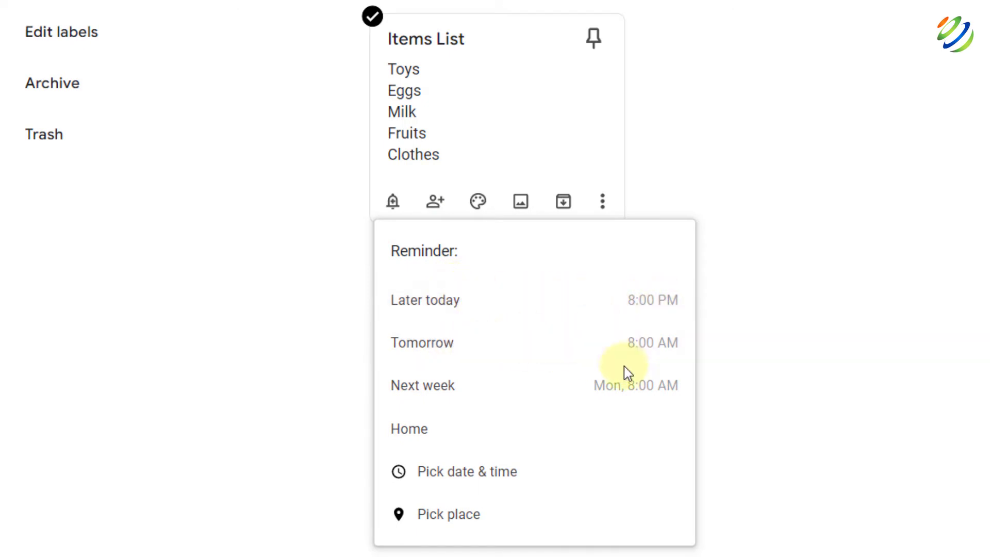
pyautogui.click(598, 307)
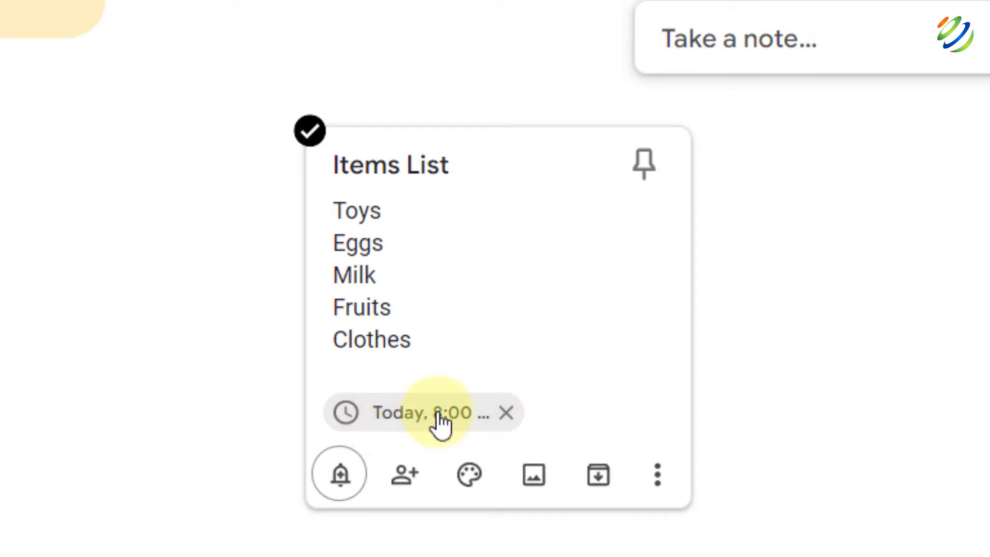
pyautogui.click(506, 415)
# Look through the custom date, time and repeat options for the Items List note's reminder.
pyautogui.click(330, 411)
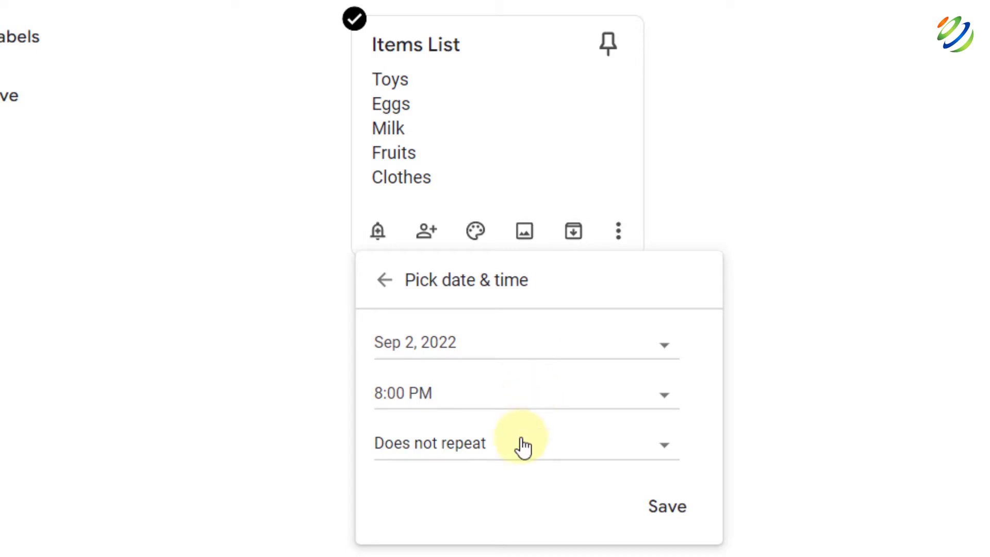
pyautogui.click(664, 447)
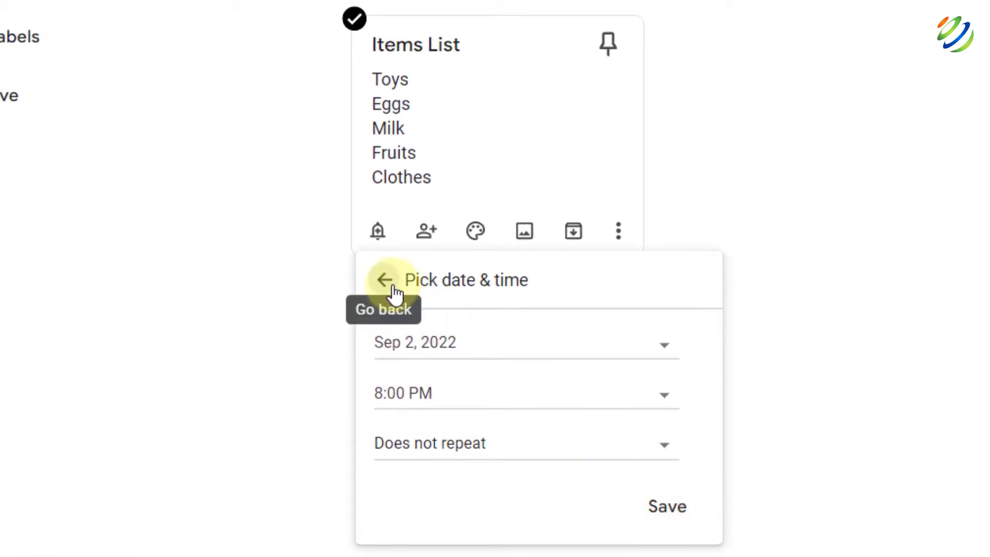
pyautogui.click(390, 287)
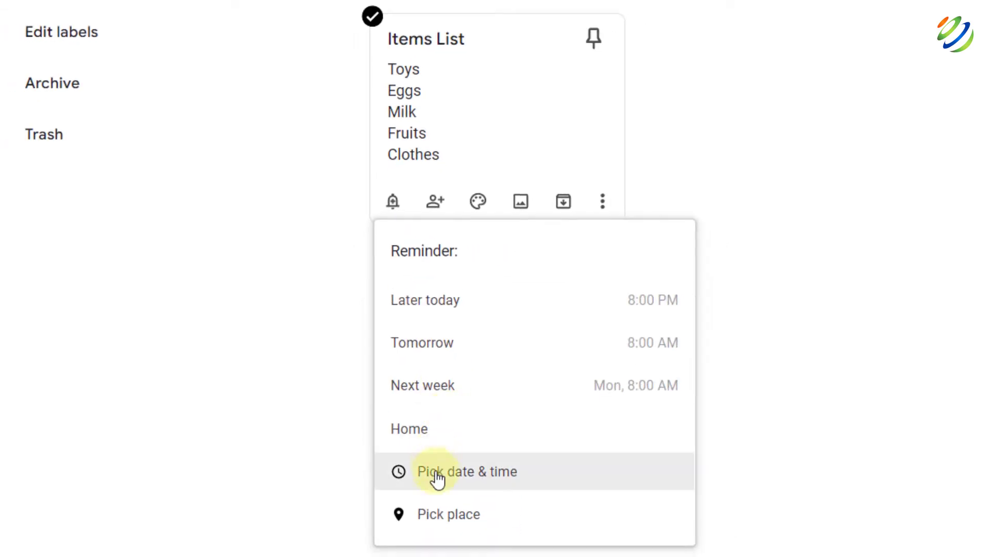
# Add a place-based reminder for Starbucks Coffee to the Items List note, allowing location access.
pyautogui.click(474, 516)
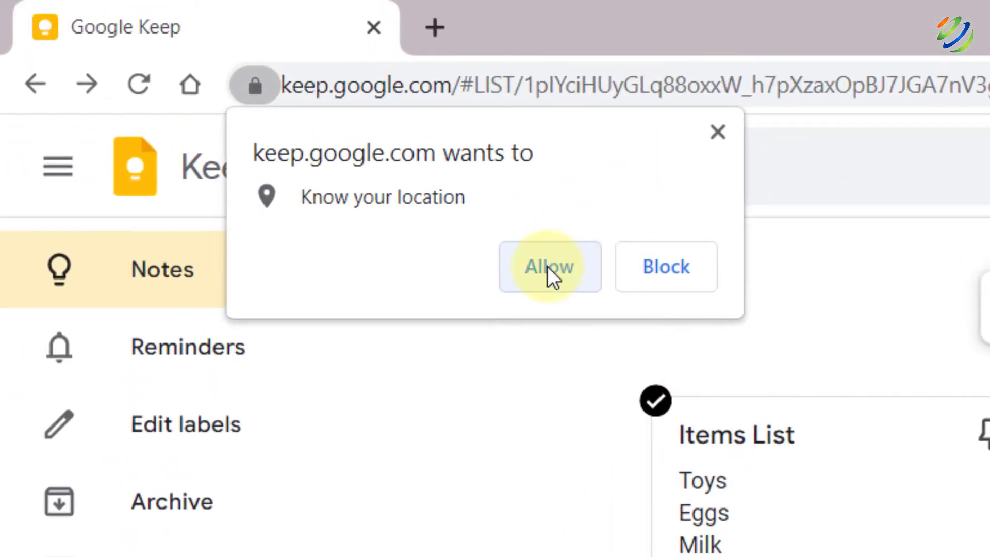
pyautogui.click(547, 266)
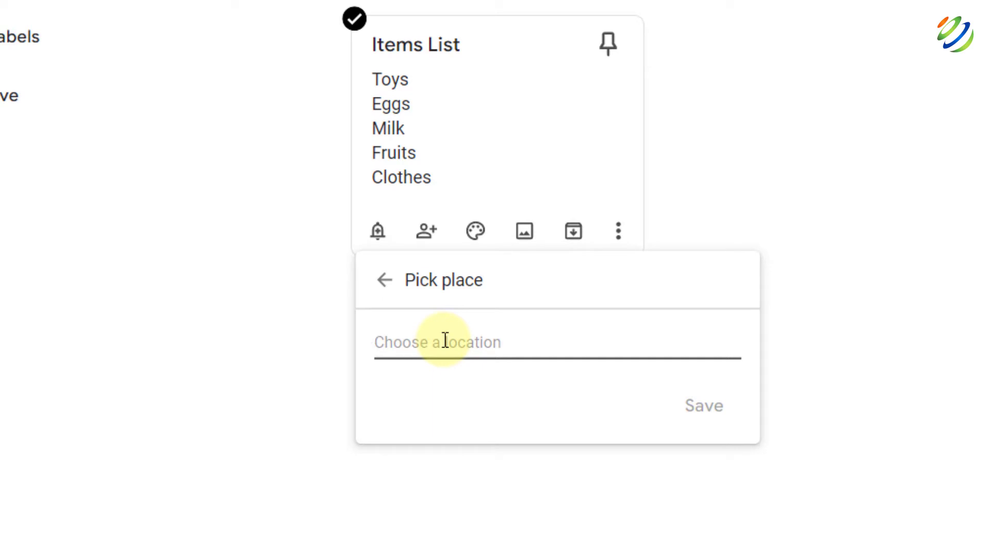
pyautogui.write('starbu')
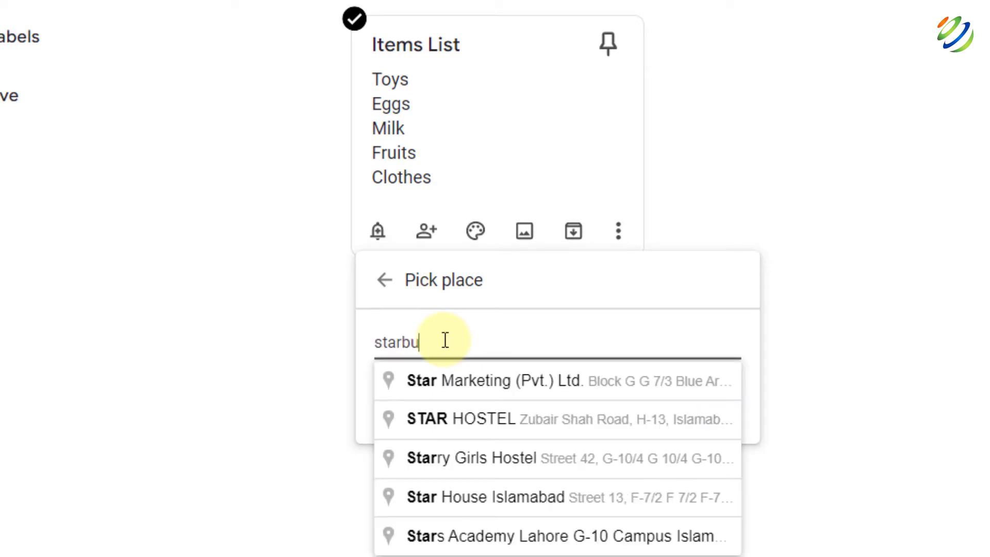
pyautogui.write('cks')
pyautogui.click(474, 424)
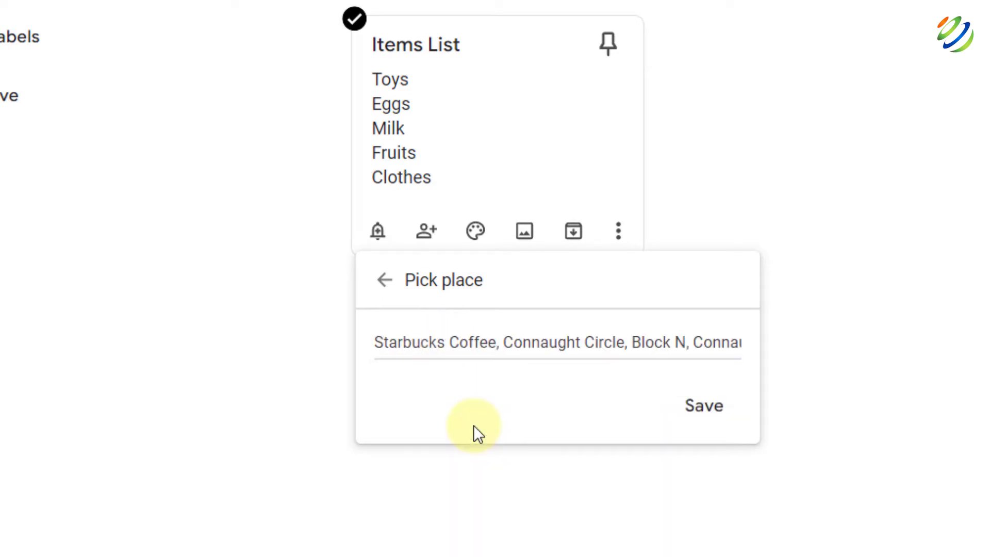
pyautogui.click(706, 414)
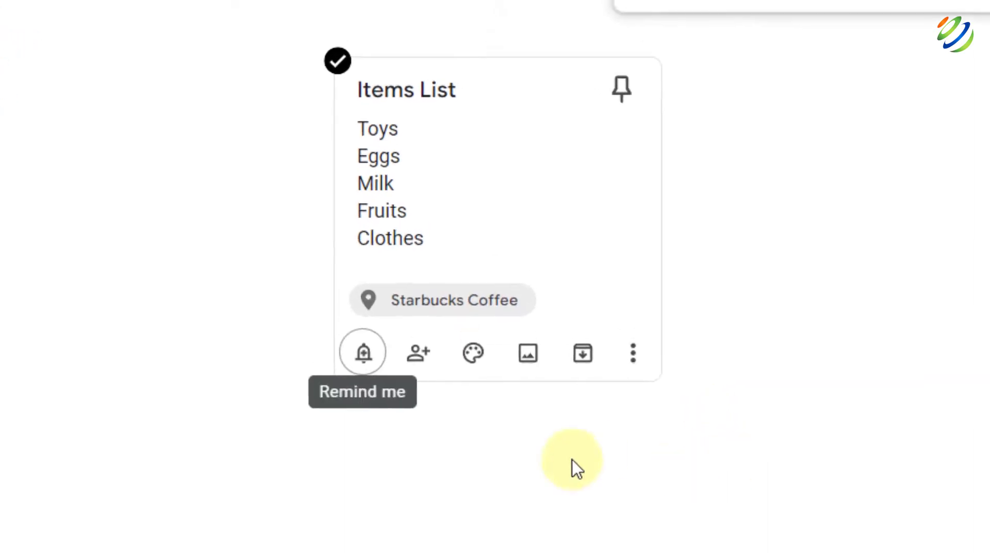
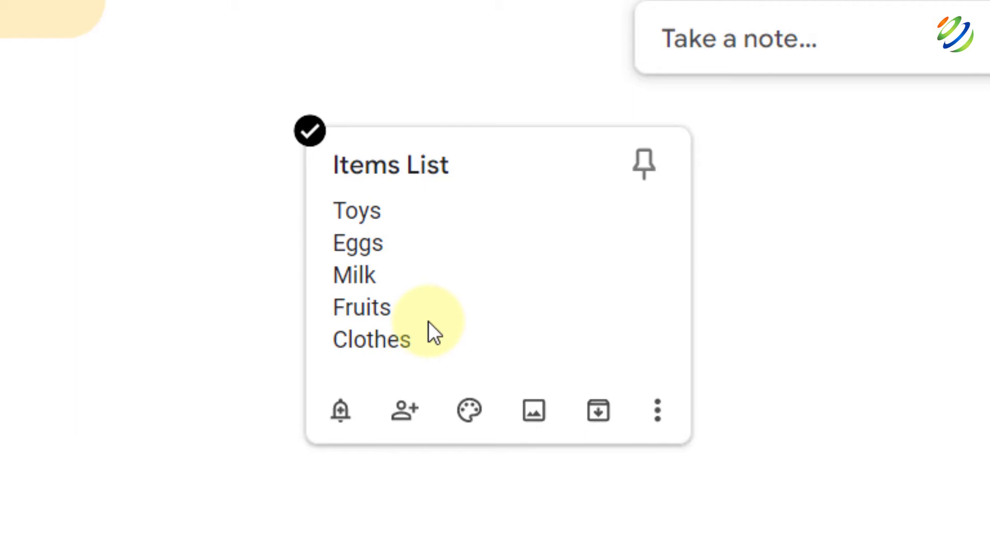
# Add two suggested contacts as collaborators on the Items List note.
pyautogui.click(404, 410)
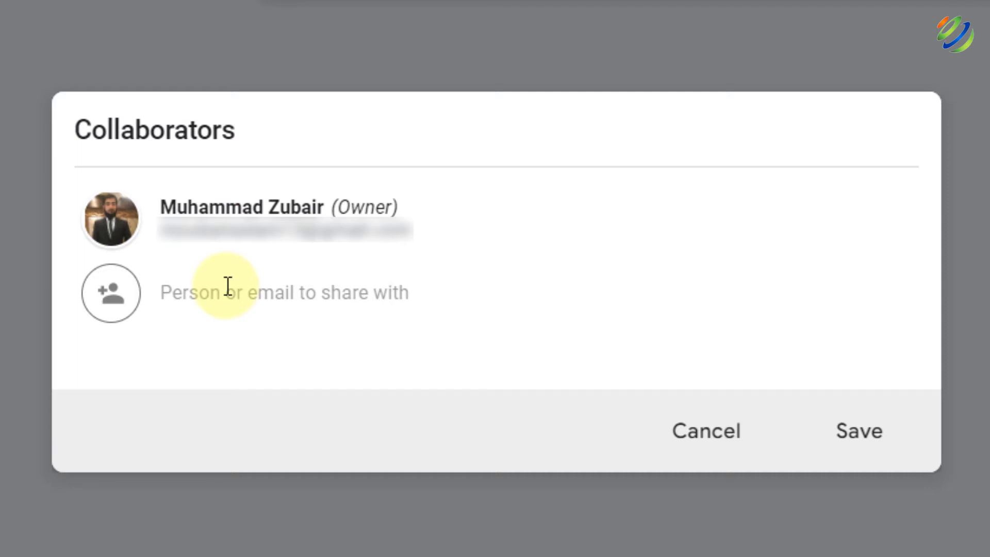
pyautogui.write('zarya')
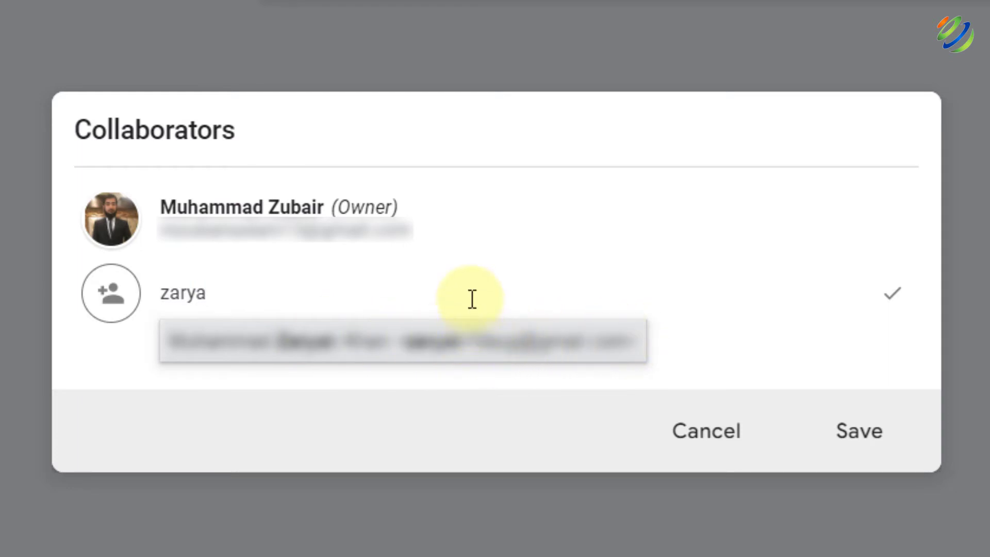
pyautogui.click(473, 345)
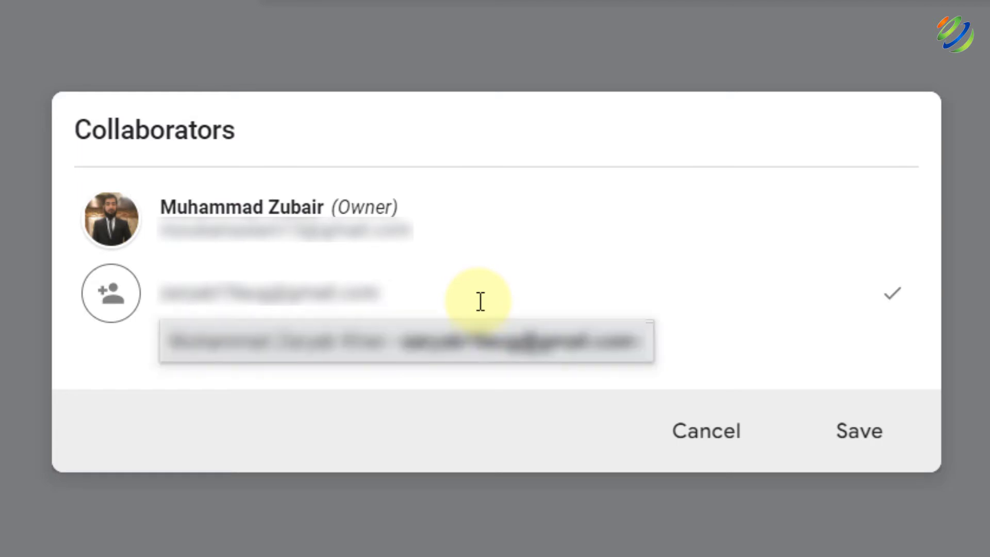
pyautogui.press('Return')
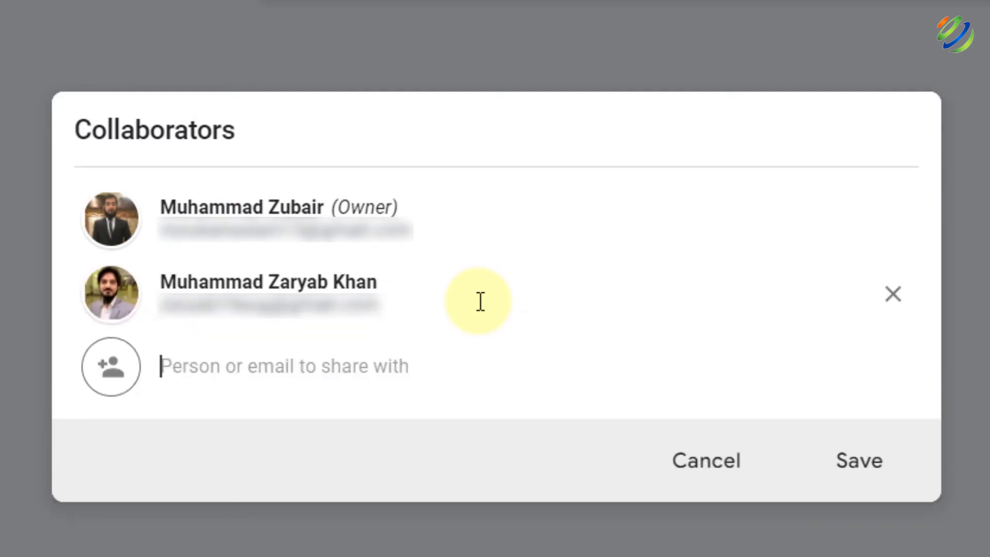
pyautogui.write('no')
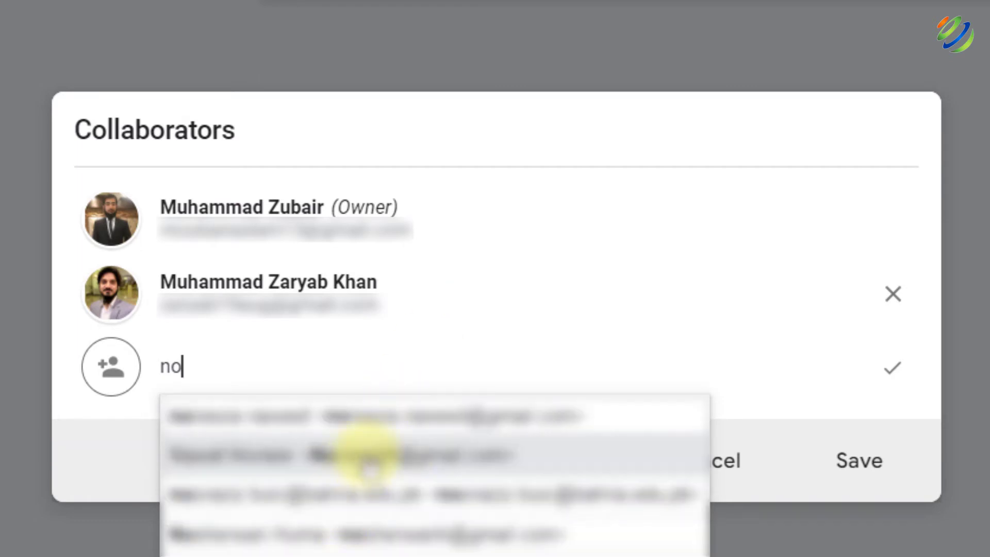
pyautogui.click(410, 412)
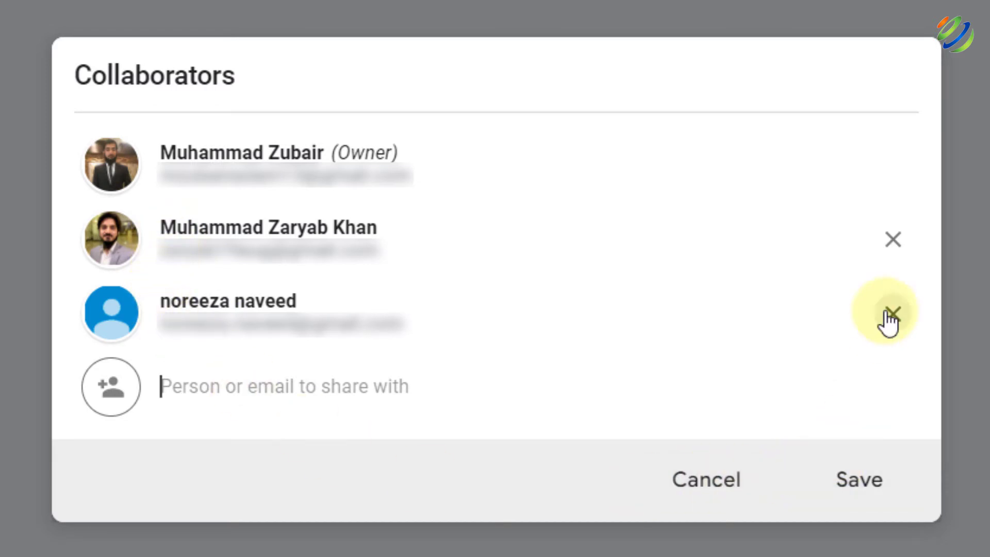
# Remove both added collaborators from the note and save the collaborator list.
pyautogui.click(886, 256)
pyautogui.click(893, 240)
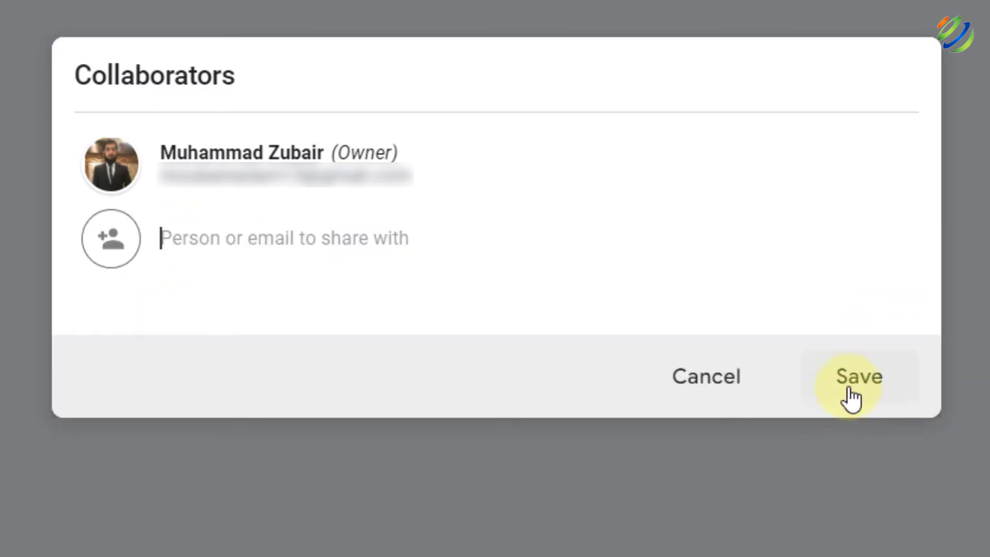
pyautogui.click(847, 398)
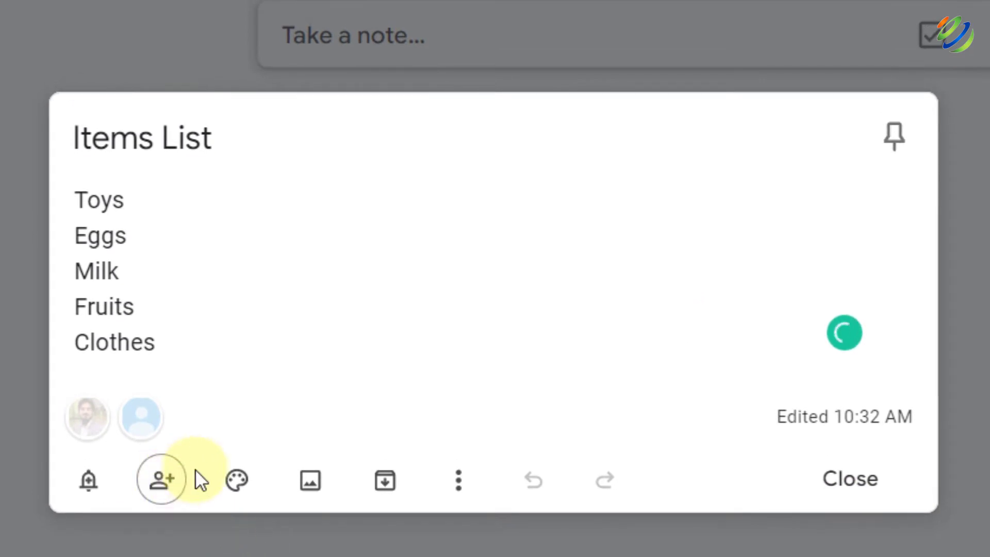
# Change the Items List note's background colour to light green.
pyautogui.click(237, 483)
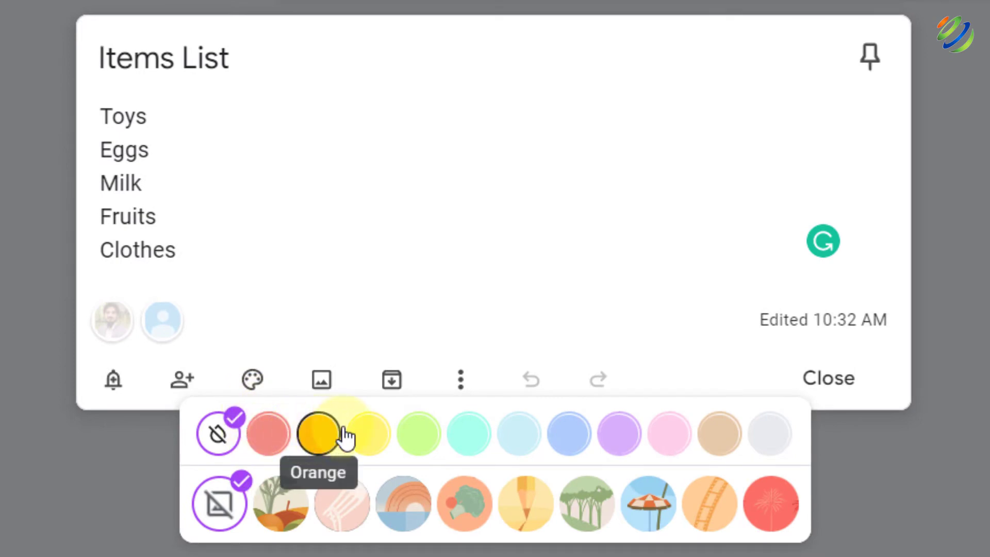
pyautogui.click(410, 449)
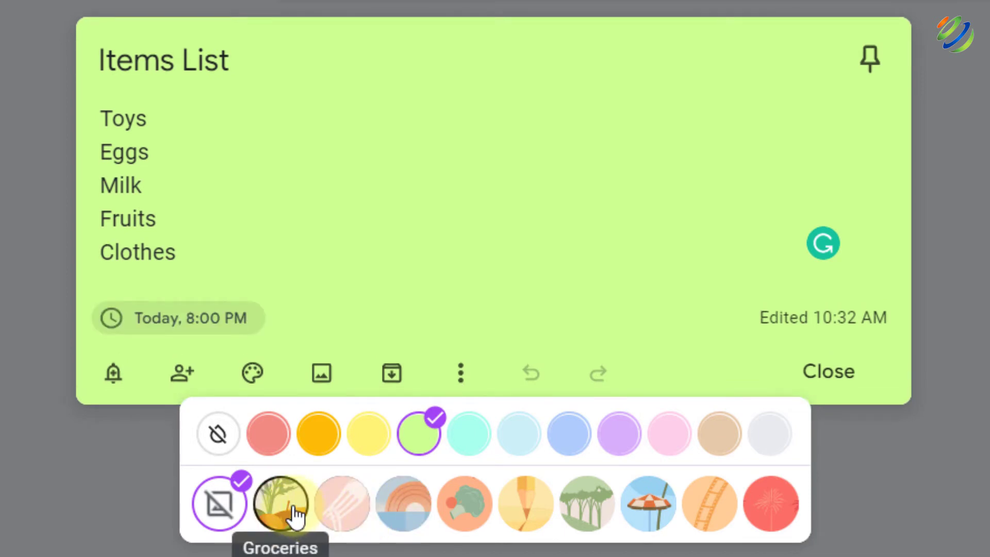
# Apply the Groceries background to the Items List note, and open and dismiss the file picker for adding an image.
pyautogui.click(295, 515)
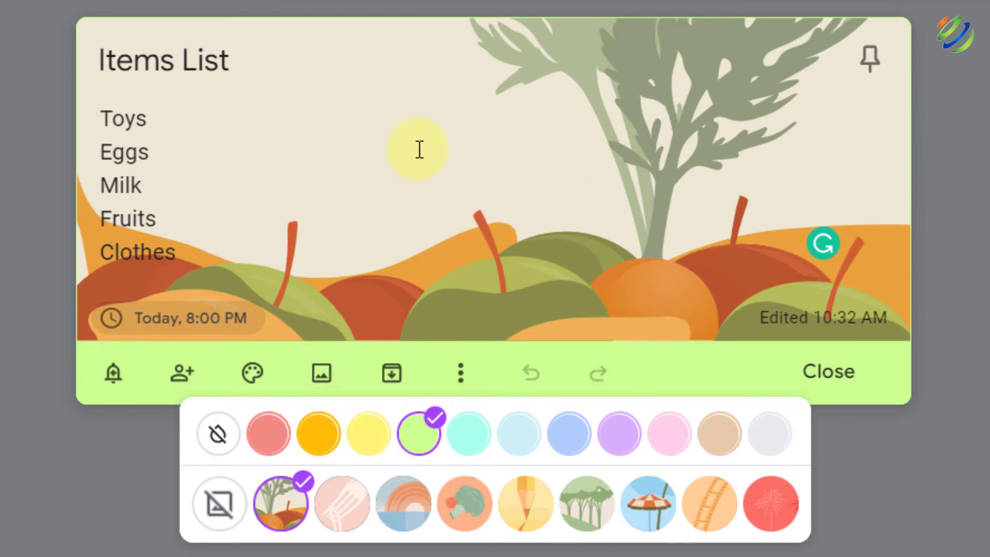
pyautogui.click(324, 363)
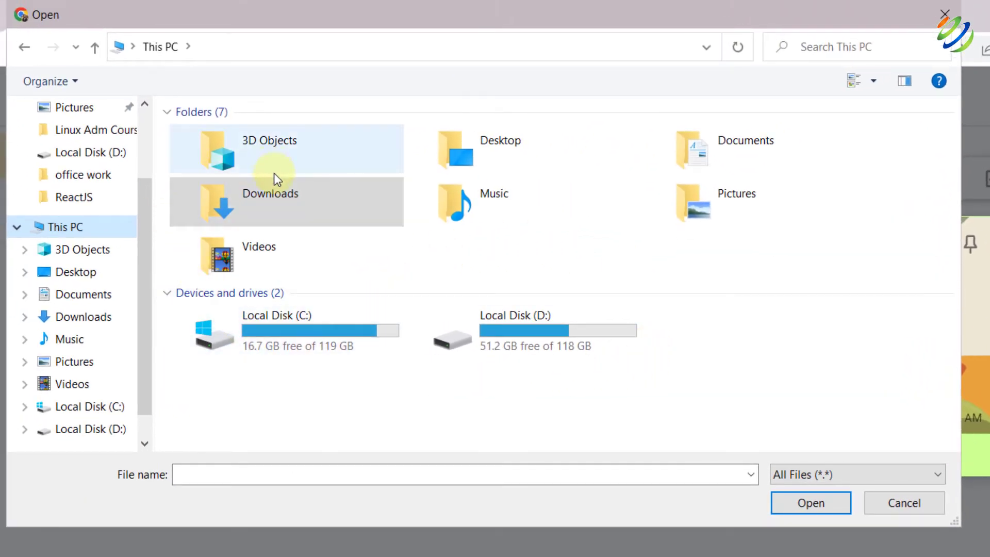
pyautogui.click(908, 510)
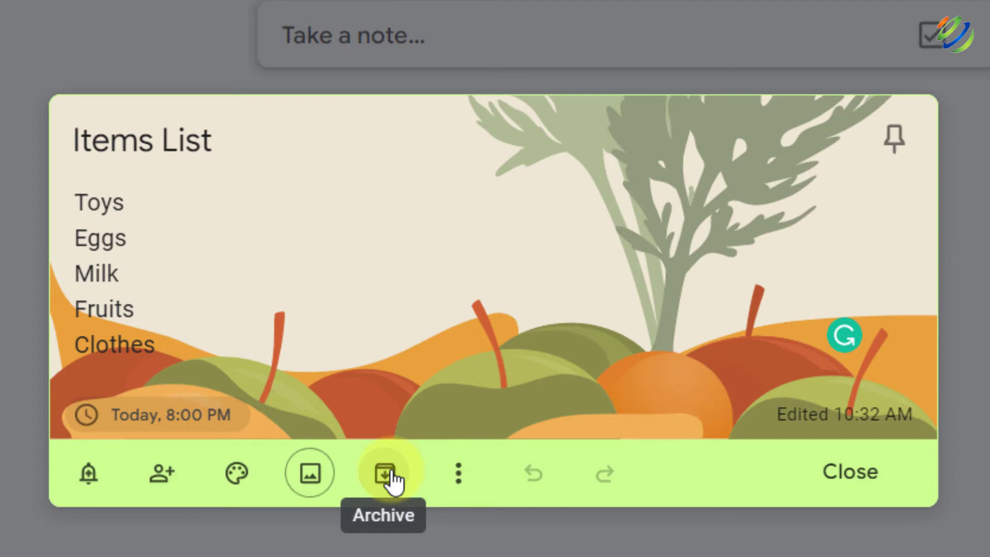
# Archive the Items List note, unarchive it from the archive, and return to the notes list.
pyautogui.click(393, 483)
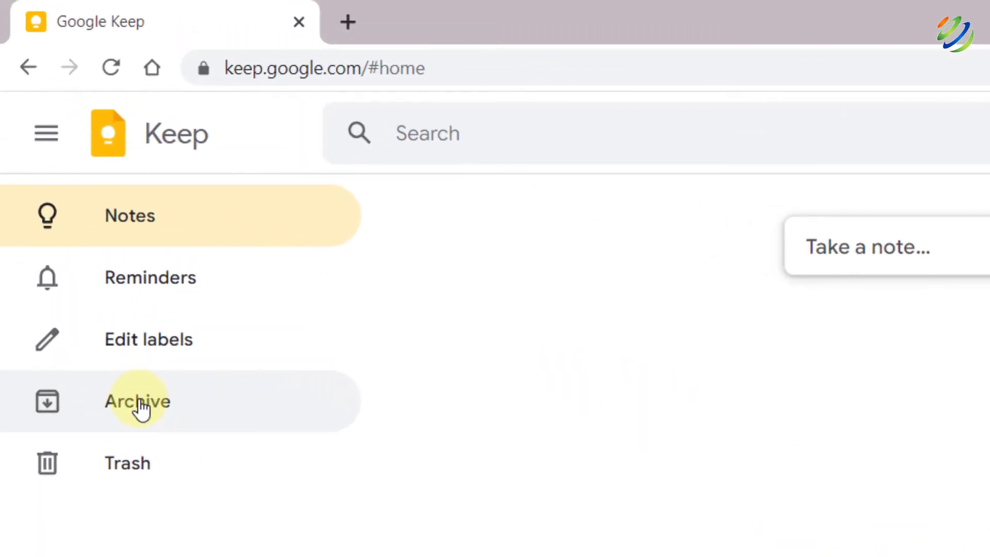
pyautogui.click(139, 408)
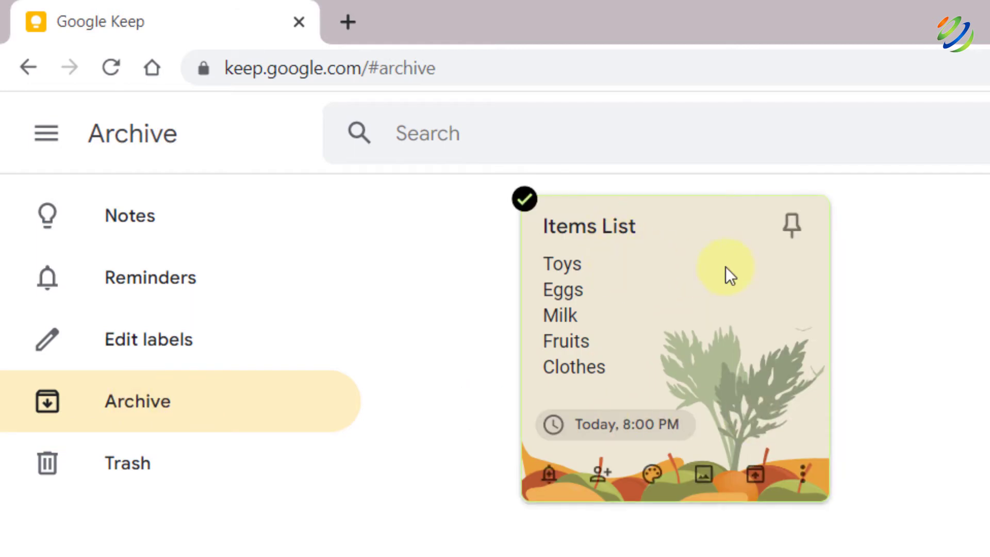
pyautogui.click(756, 485)
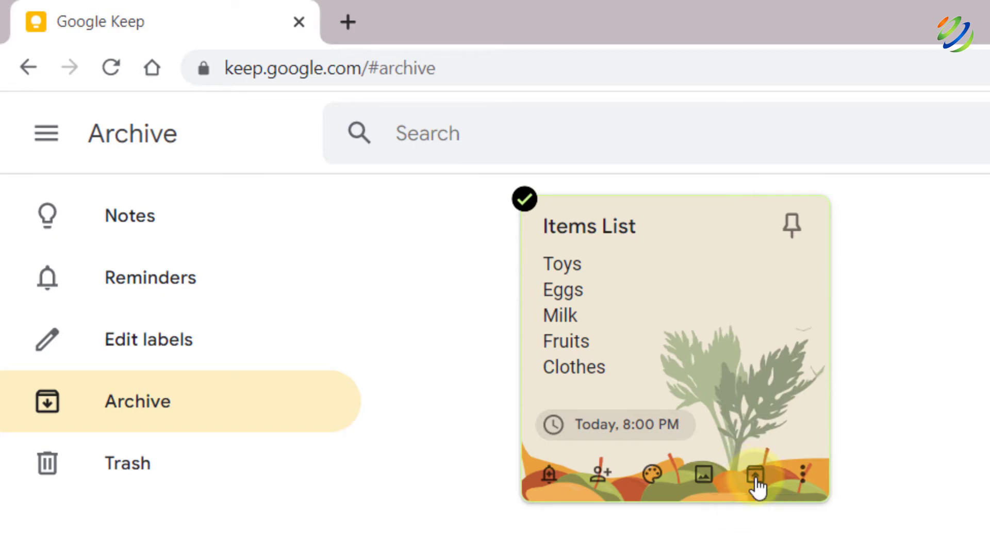
pyautogui.click(148, 230)
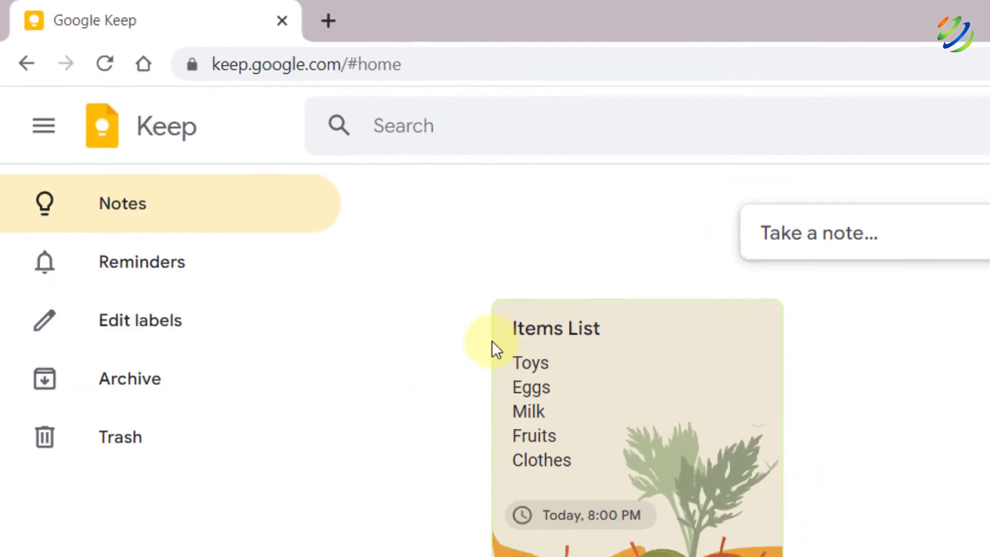
# Add a freehand pen drawing of a smiling face to the Items List note and close the note.
pyautogui.moveTo(626, 513)
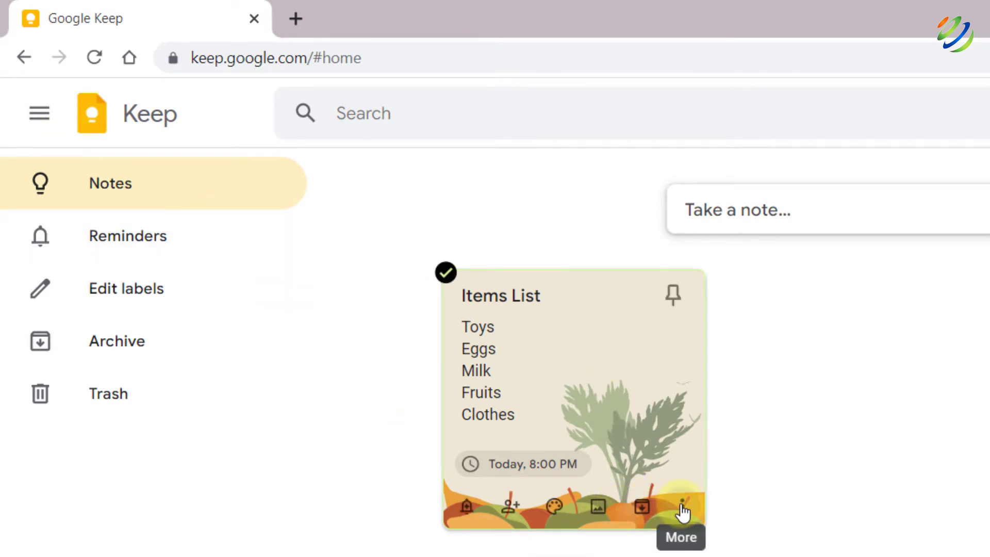
pyautogui.click(682, 506)
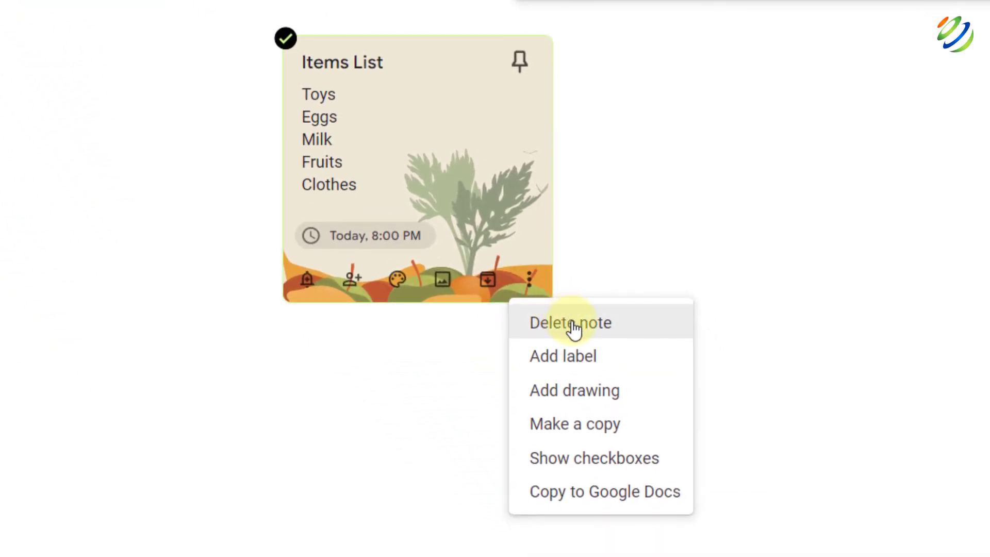
pyautogui.click(599, 396)
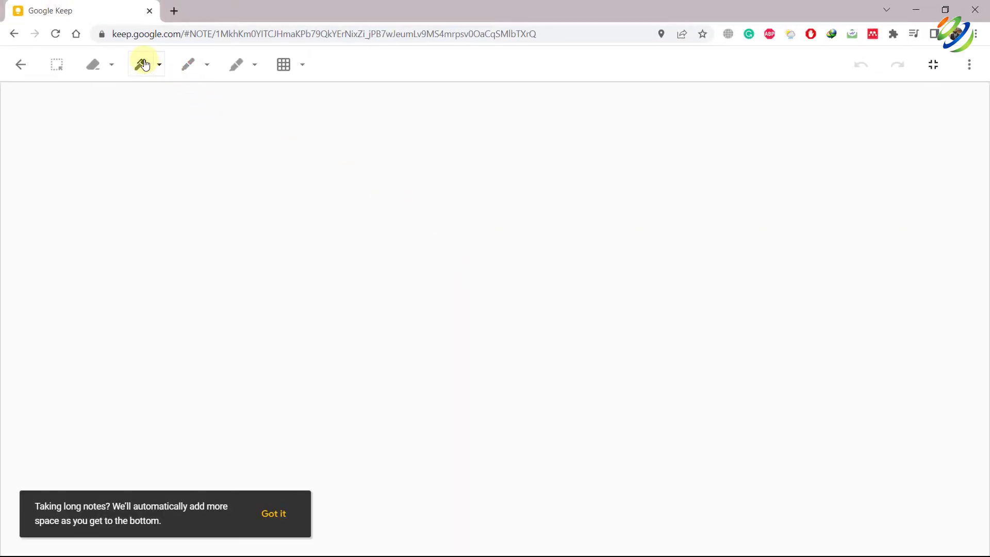
pyautogui.moveTo(412, 174)
pyautogui.mouseDown()
pyautogui.moveTo(436, 181)
pyautogui.moveTo(411, 175)
pyautogui.mouseUp()
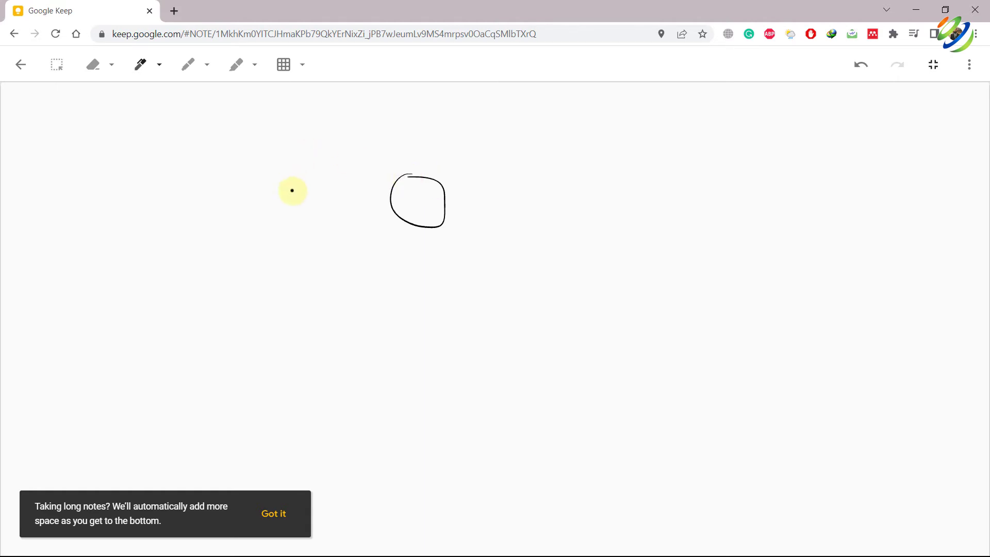
pyautogui.moveTo(302, 195); pyautogui.dragTo(330, 195)
pyautogui.moveTo(285, 238); pyautogui.dragTo(457, 264)
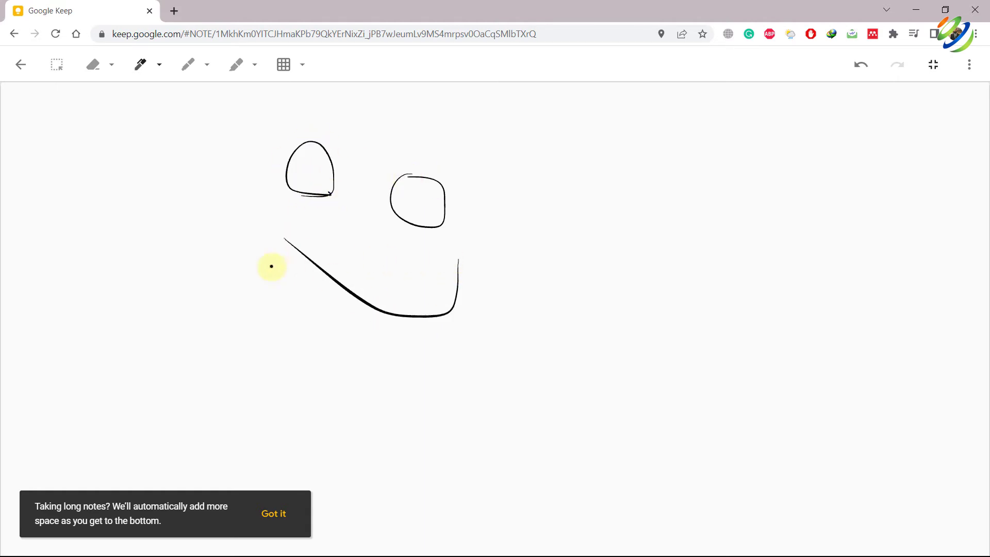
pyautogui.moveTo(333, 281); pyautogui.dragTo(379, 313)
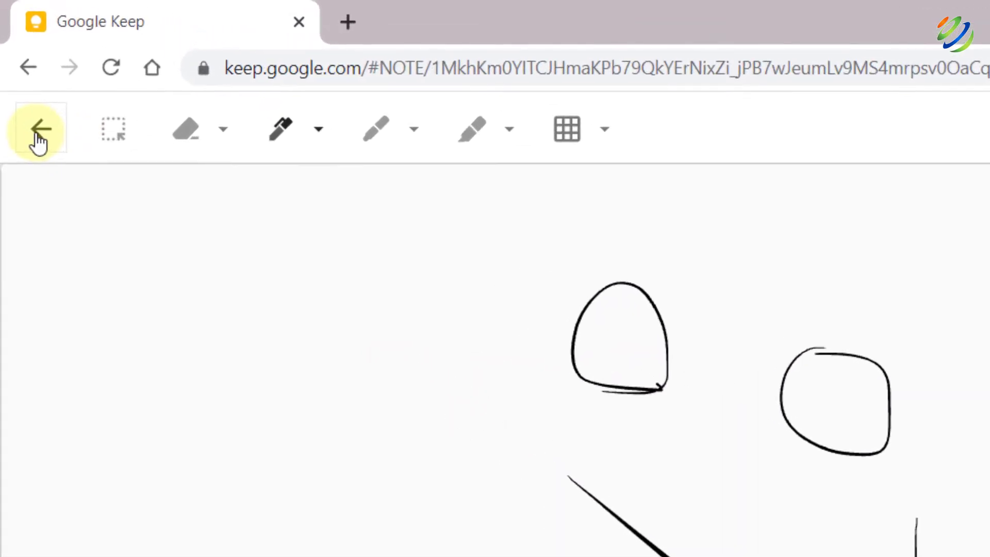
pyautogui.click(39, 135)
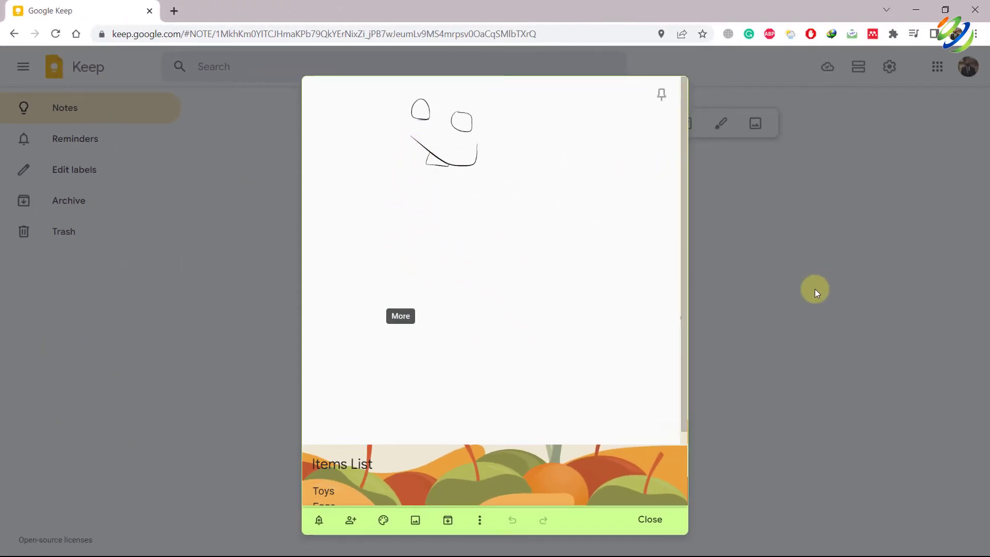
pyautogui.click(815, 289)
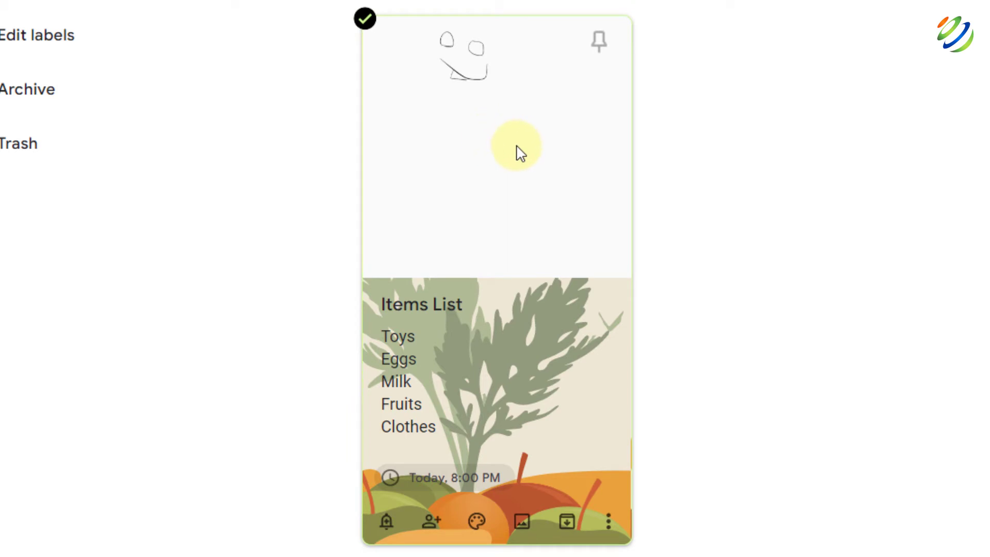
# Make a copy of the Items List note and delete the copy that has no reminder.
pyautogui.click(609, 527)
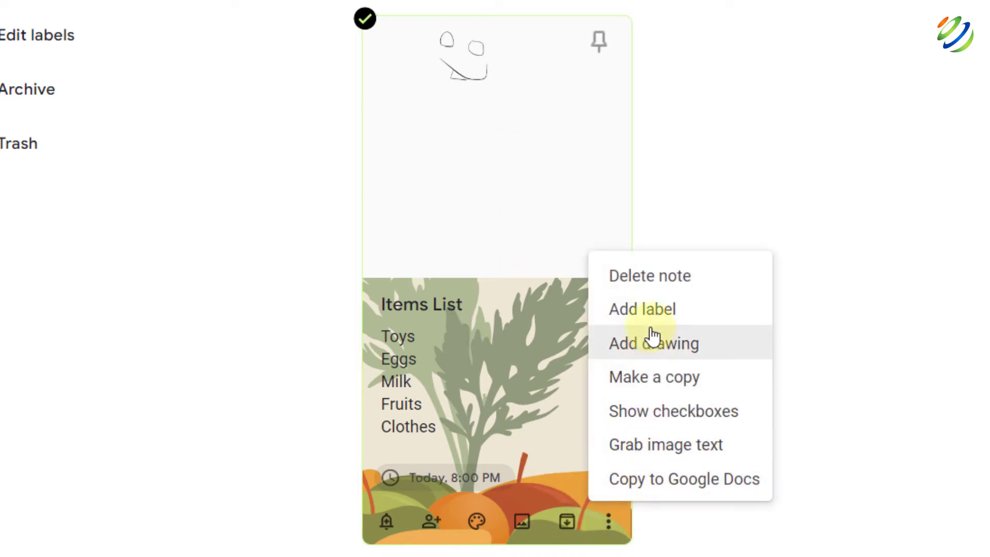
pyautogui.click(664, 388)
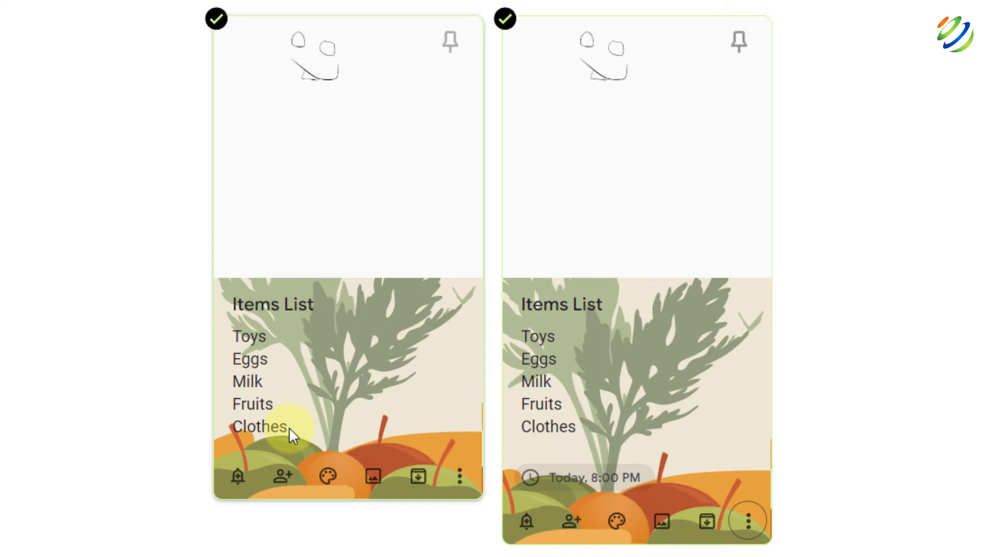
pyautogui.click(317, 431)
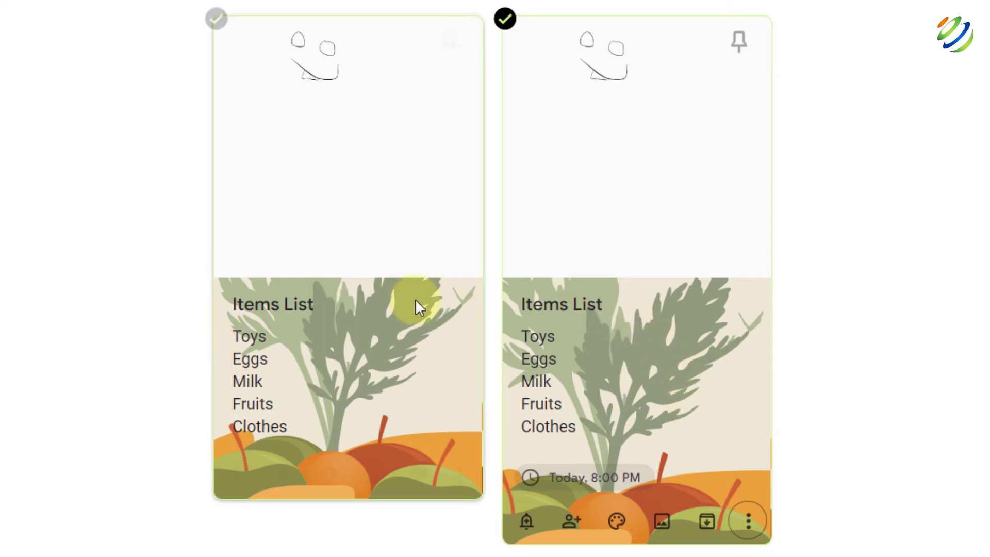
pyautogui.click(379, 312)
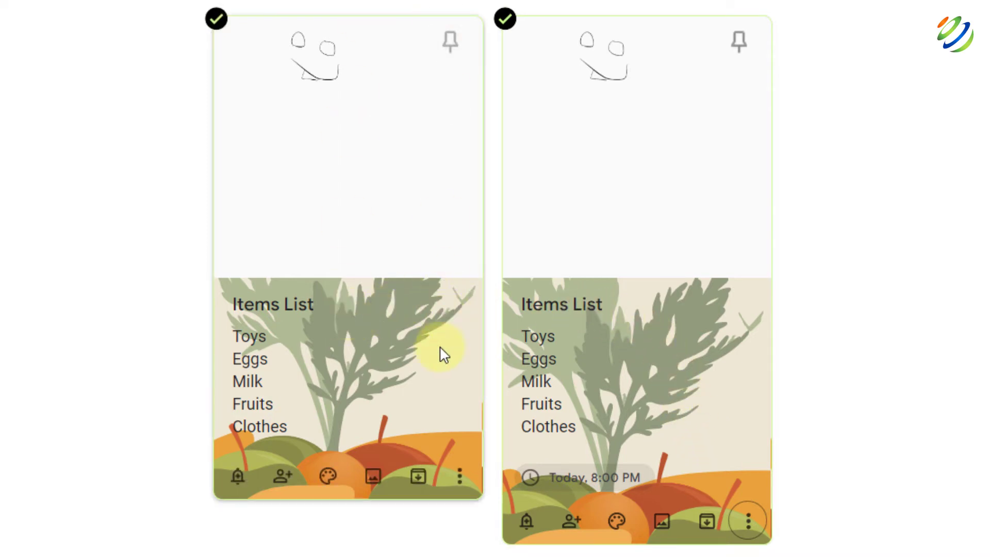
pyautogui.click(460, 477)
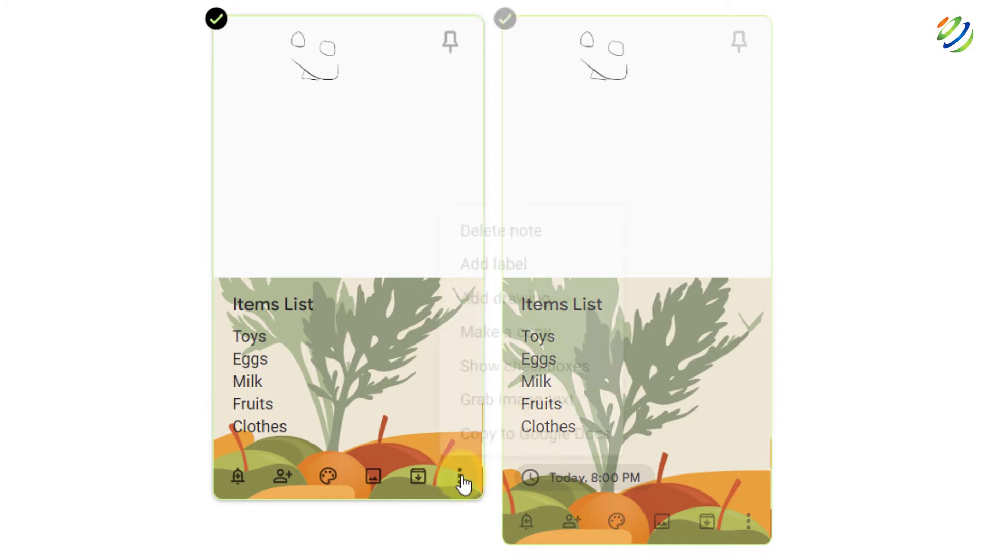
pyautogui.click(487, 231)
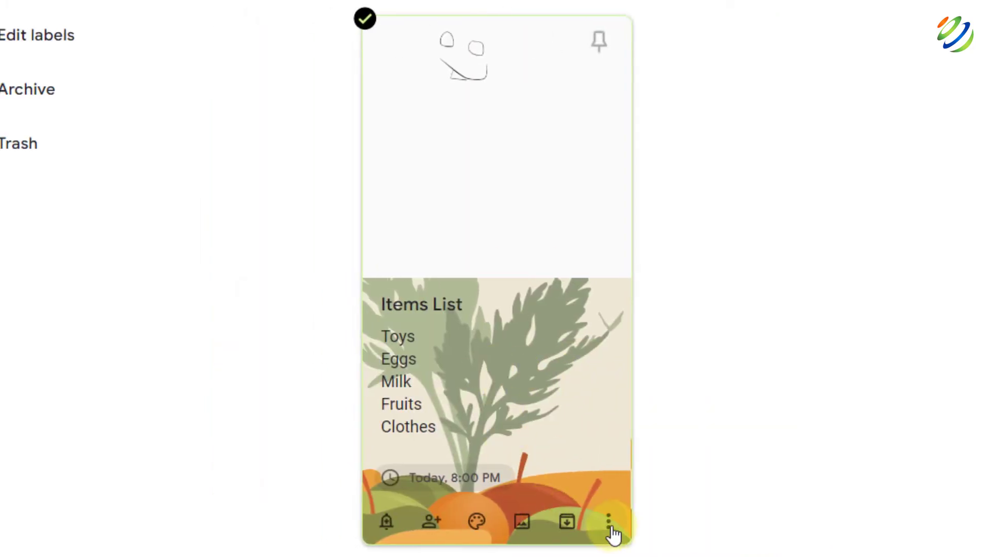
# Show checkboxes on the Items List note and tick Toys, Eggs, Milk, Fruits and Clothes.
pyautogui.click(609, 521)
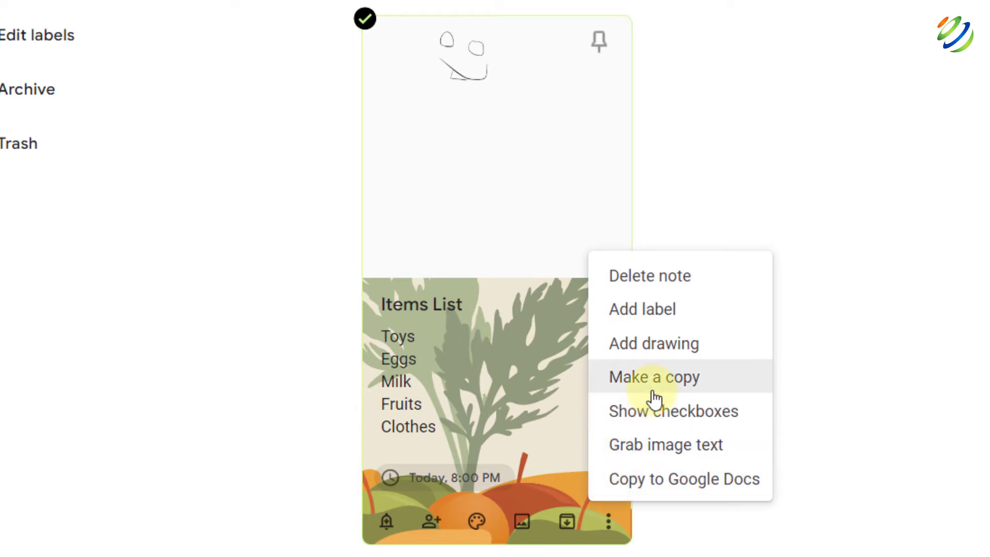
pyautogui.click(669, 419)
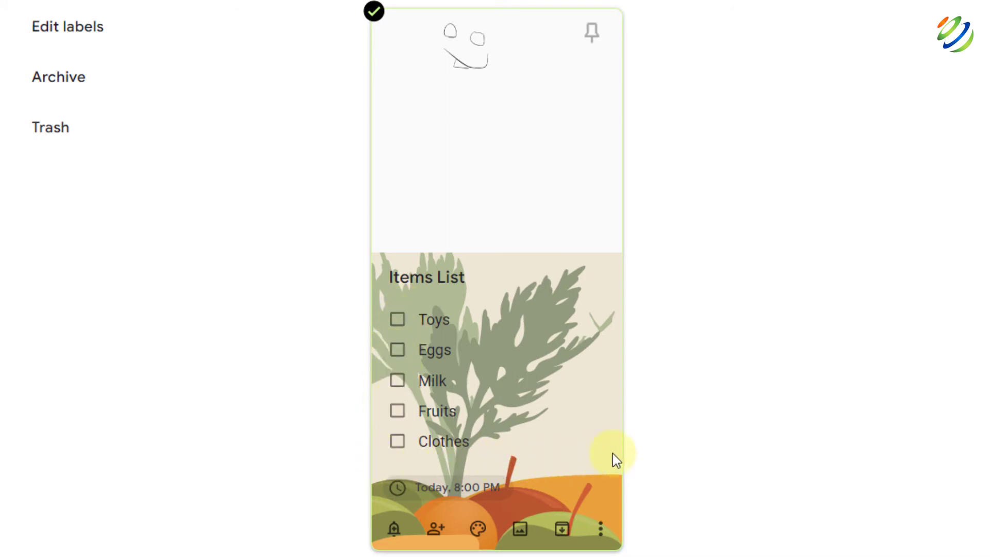
pyautogui.click(396, 321)
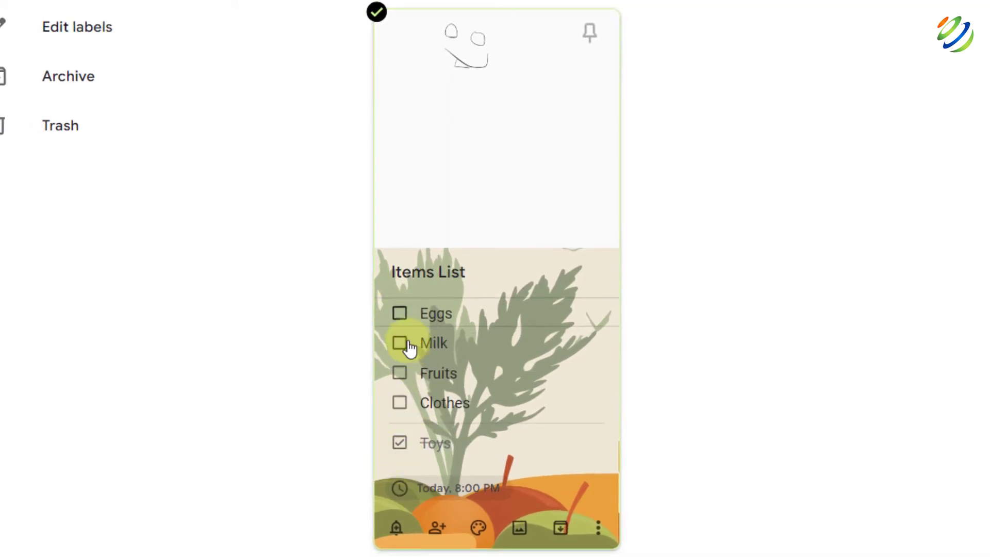
pyautogui.click(399, 313)
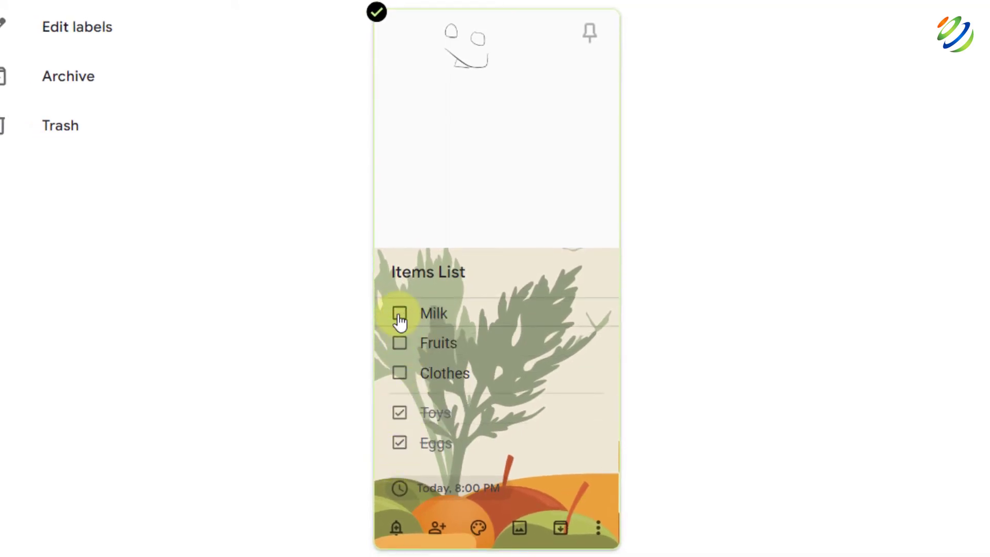
pyautogui.click(400, 315)
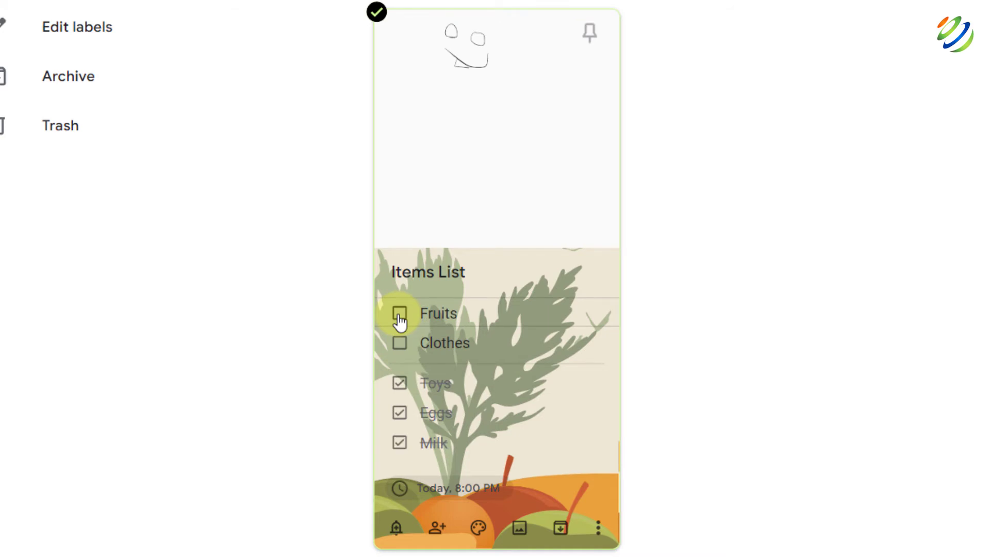
pyautogui.click(399, 314)
pyautogui.click(399, 314)
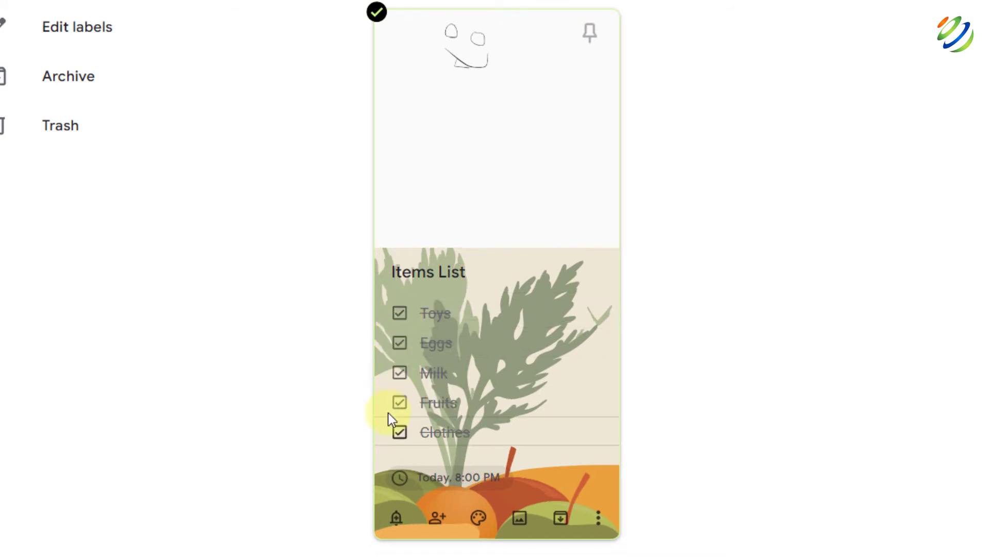
# Untick all five items in the Items List note and hide its checkboxes.
pyautogui.click(400, 312)
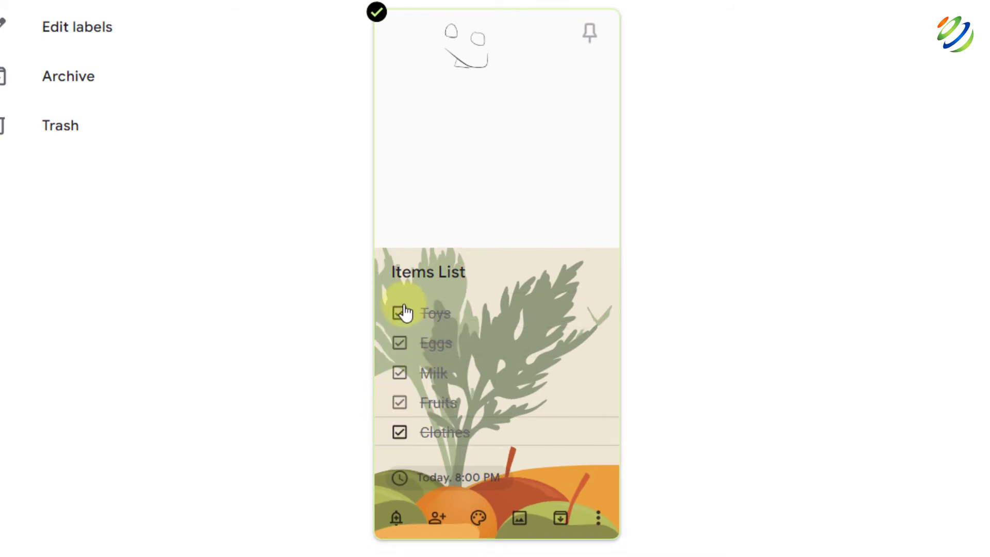
pyautogui.click(400, 351)
pyautogui.click(400, 384)
pyautogui.click(400, 415)
pyautogui.click(400, 442)
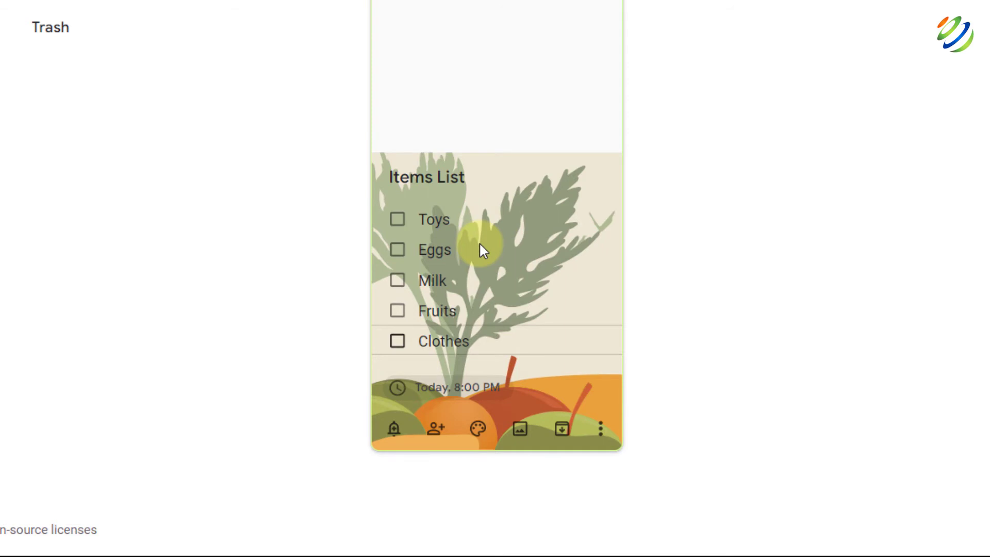
pyautogui.click(601, 431)
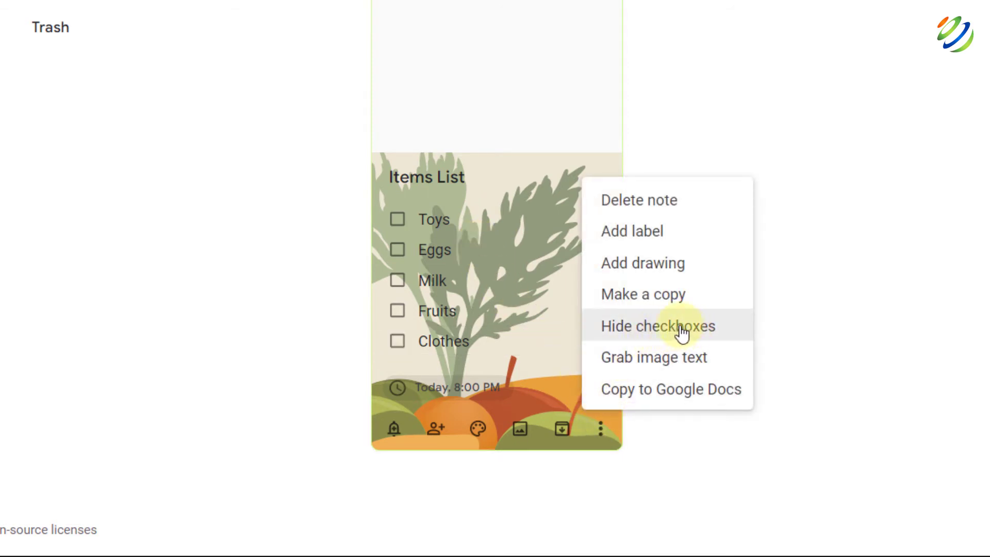
pyautogui.click(638, 335)
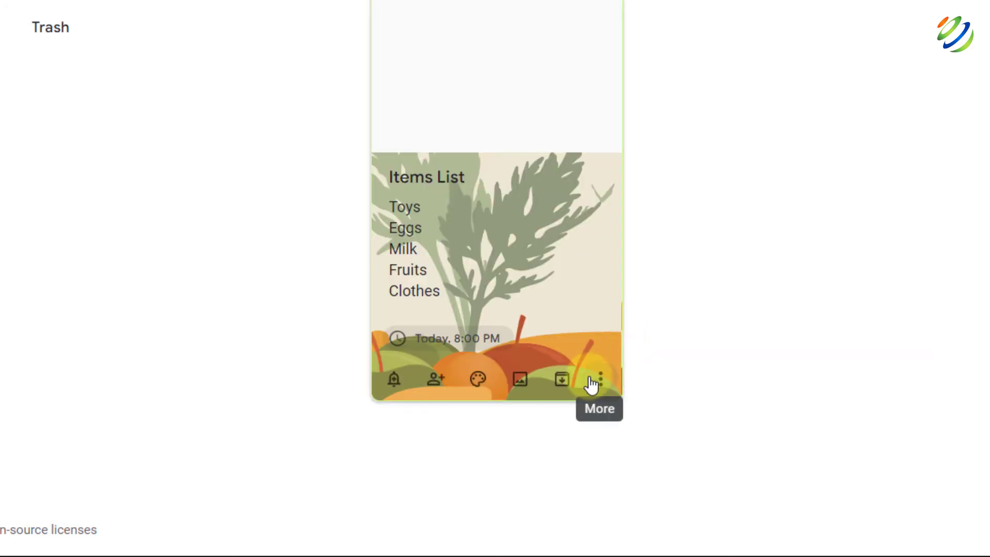
# Grab the image text from the drawing into the Items List note.
pyautogui.click(600, 379)
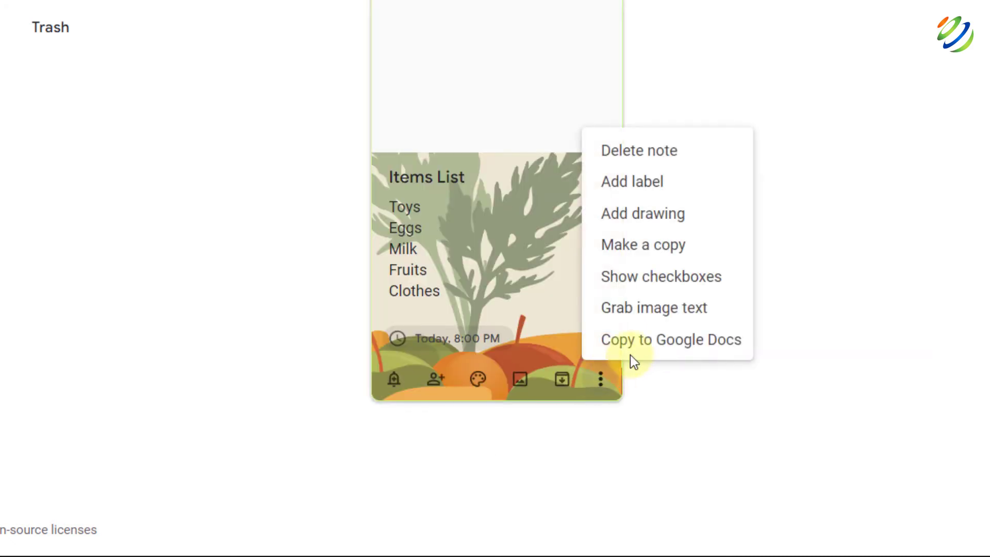
pyautogui.click(682, 313)
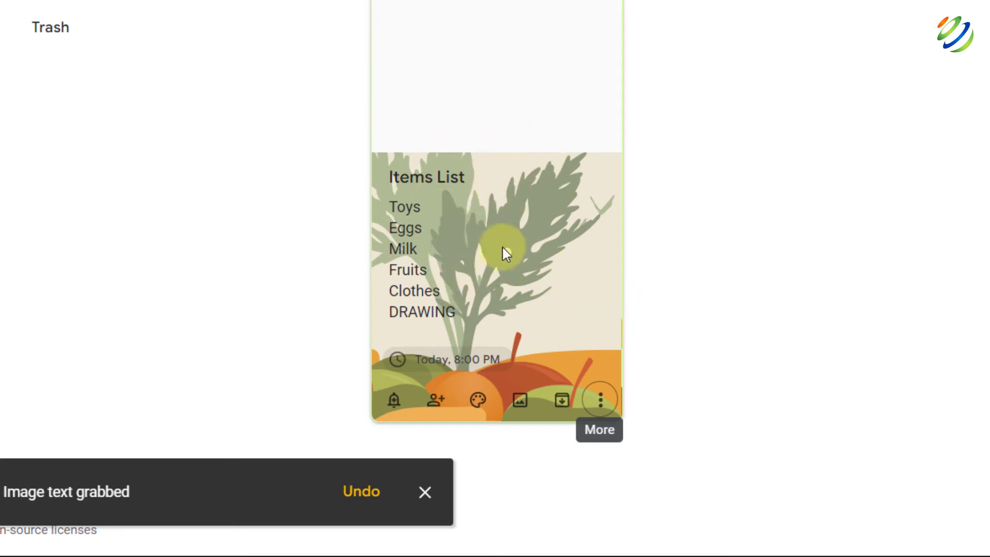
# Add the label "shopping" to the Items List note.
pyautogui.click(600, 400)
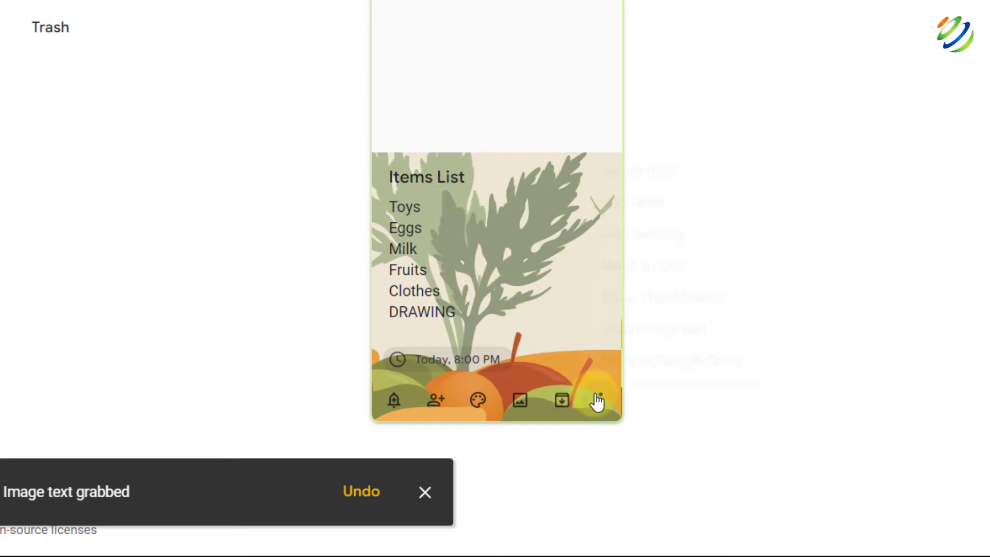
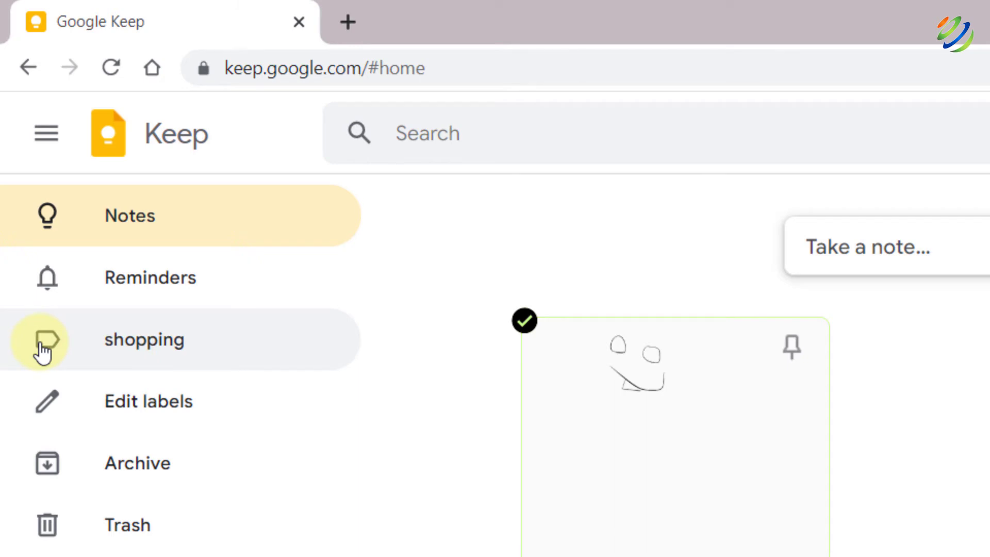
# Create a note titled Sports with abc, def and ghi on separate lines, and close it.
pyautogui.click(907, 246)
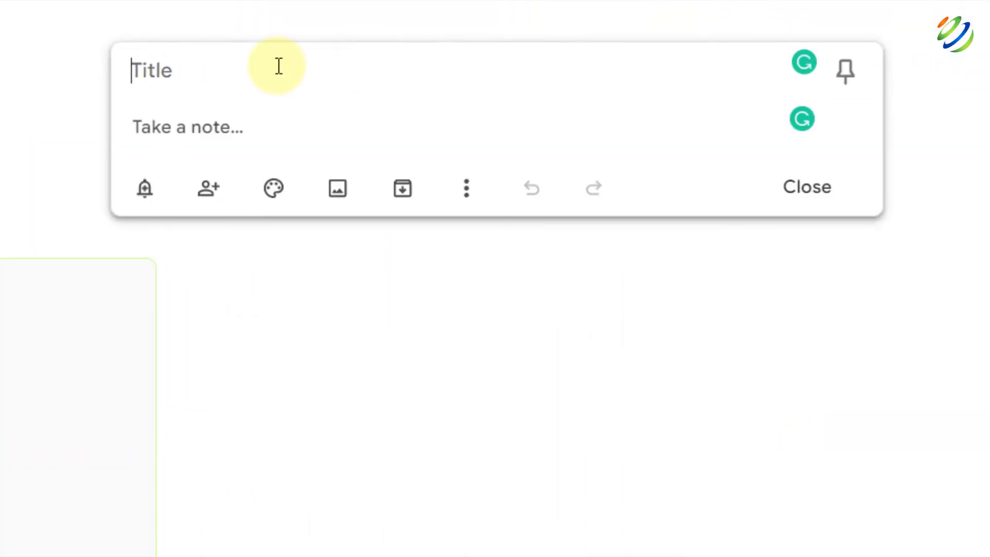
pyautogui.write('Sports')
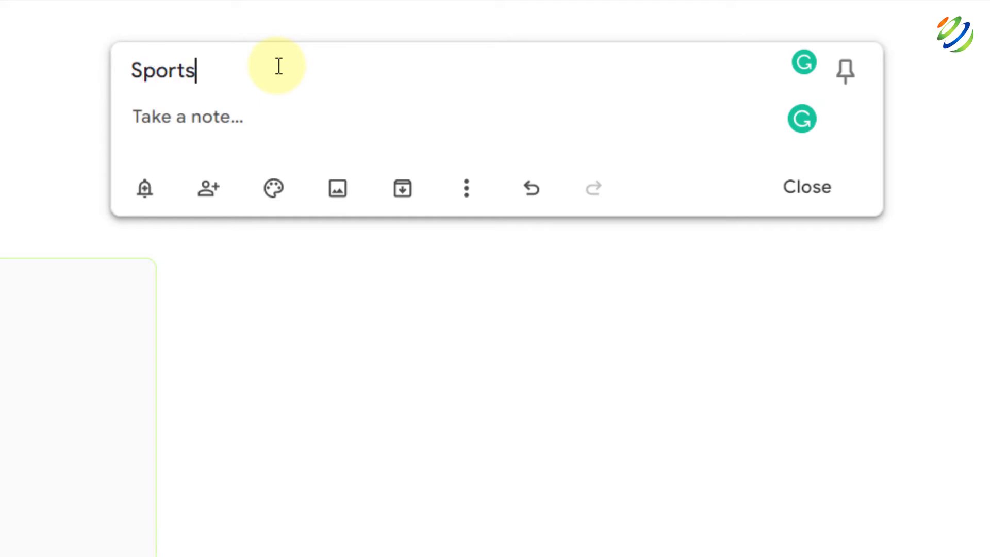
pyautogui.press('Return')
pyautogui.write('abc')
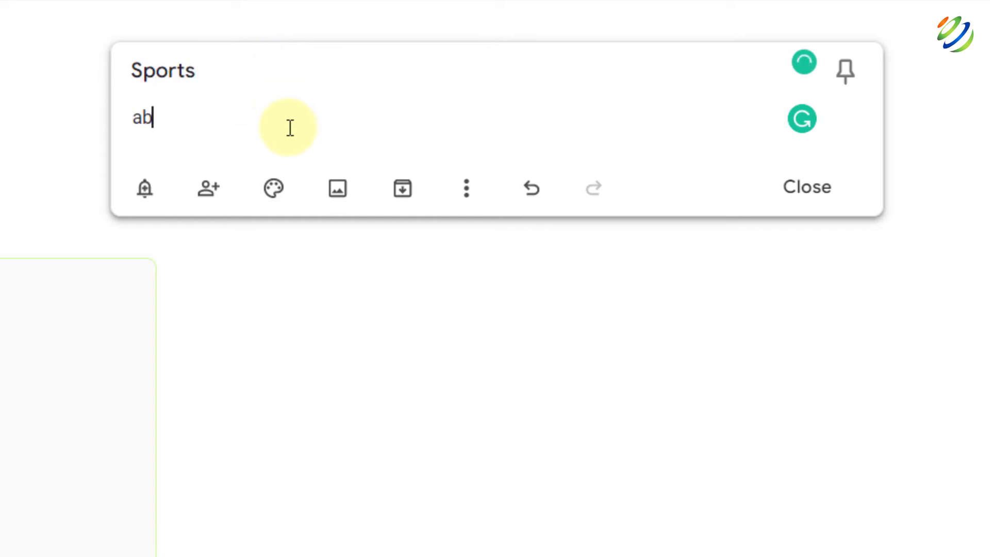
pyautogui.press('Return')
pyautogui.write('def')
pyautogui.press('Return')
pyautogui.write('ghi')
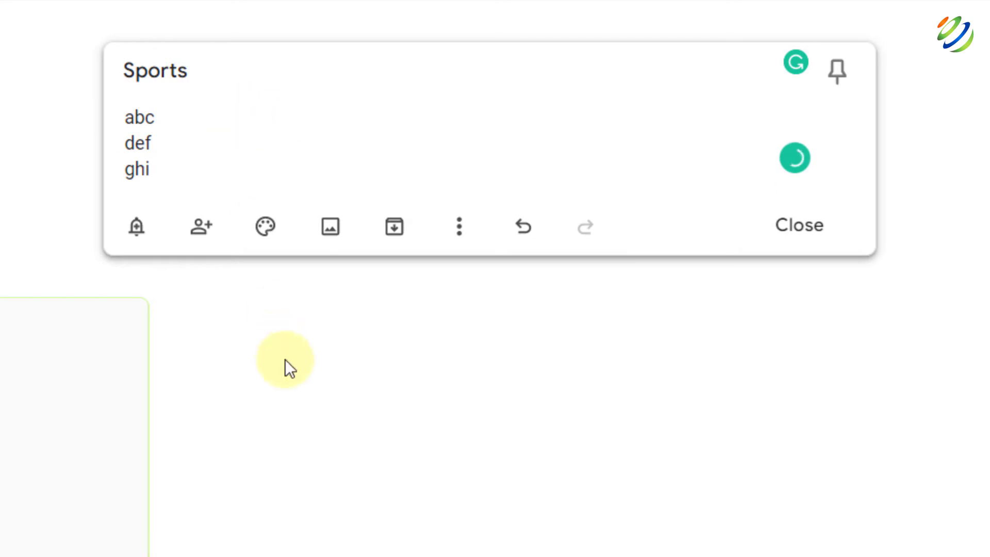
pyautogui.click(305, 371)
# Create a new label "Outdoor Activities" on the Sports note.
pyautogui.click(506, 208)
pyautogui.click(530, 258)
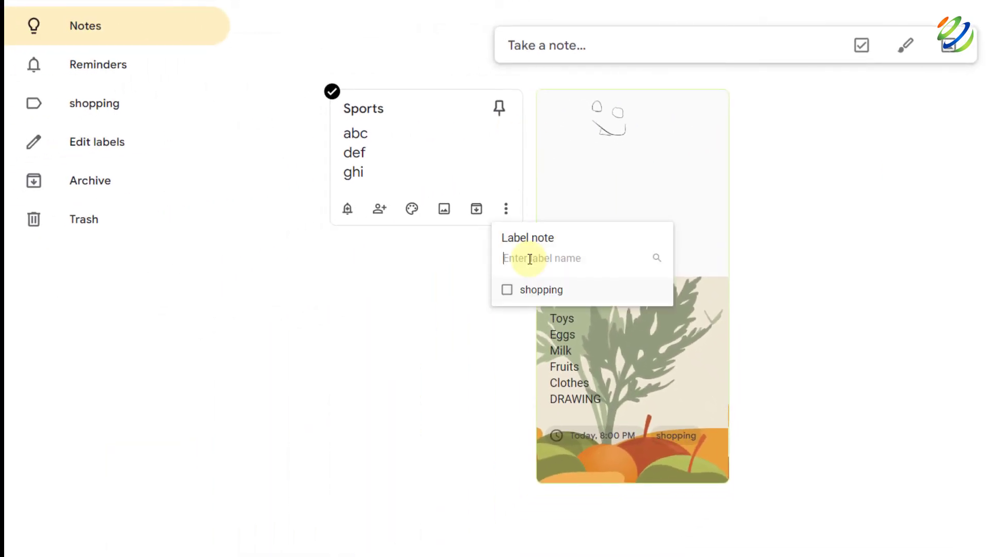
pyautogui.write('Outdo')
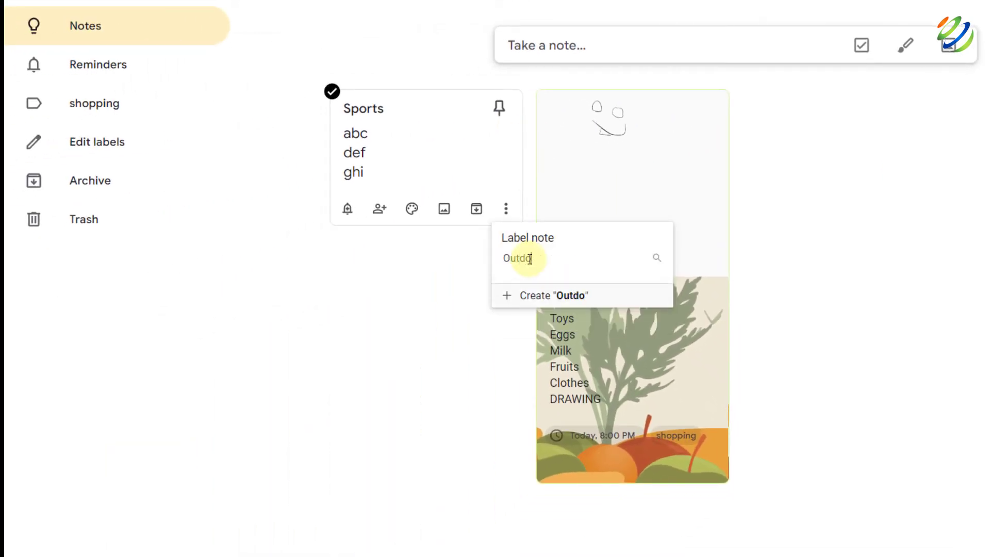
pyautogui.write('or Activi')
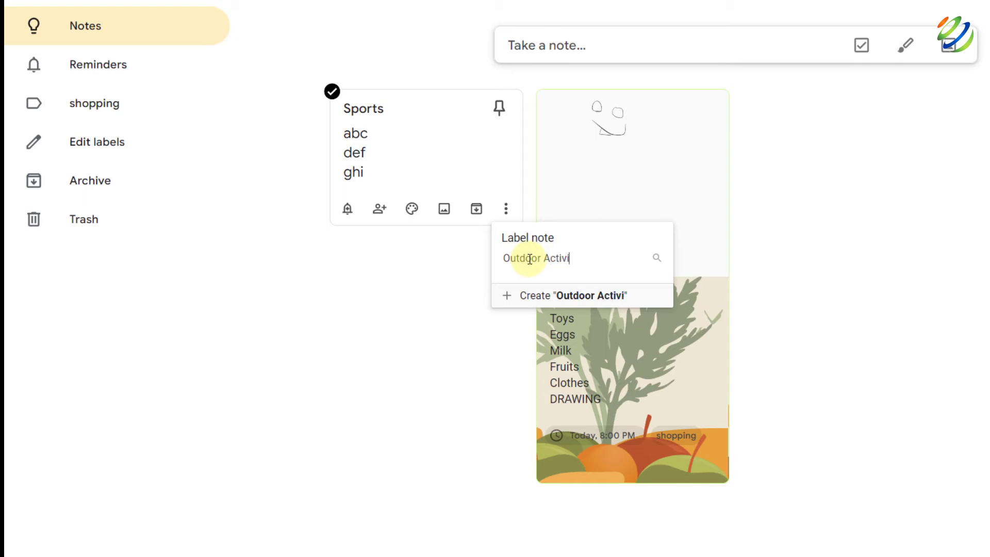
pyautogui.write('ties')
pyautogui.press('Return')
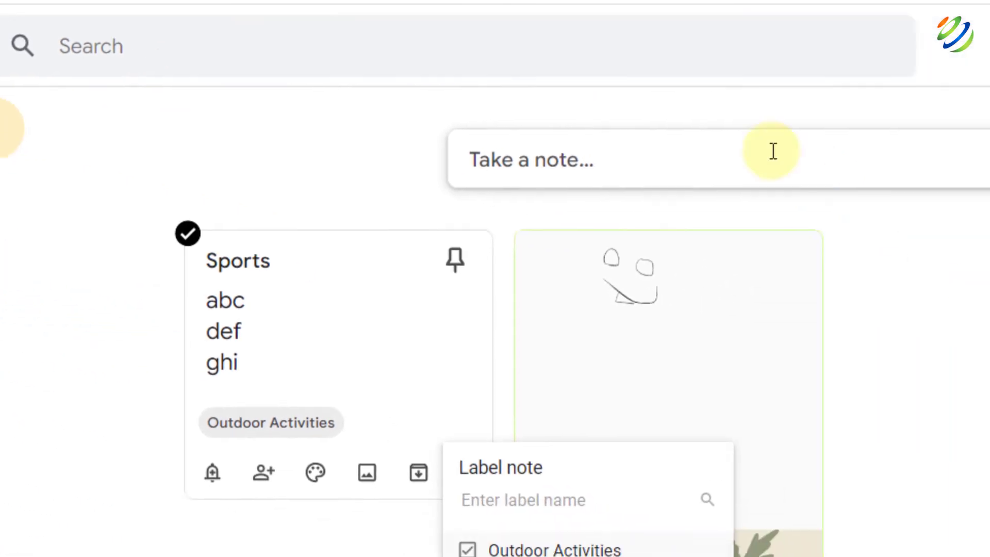
# Create a note titled Food with zxc, asd and qwe on separate lines, and close it.
pyautogui.click(584, 152)
pyautogui.click(581, 153)
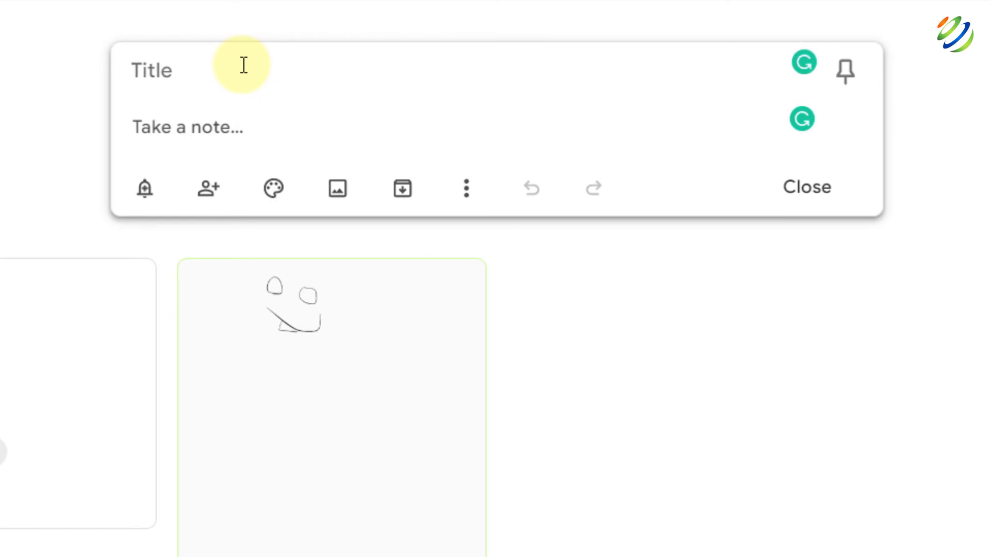
pyautogui.write('Food')
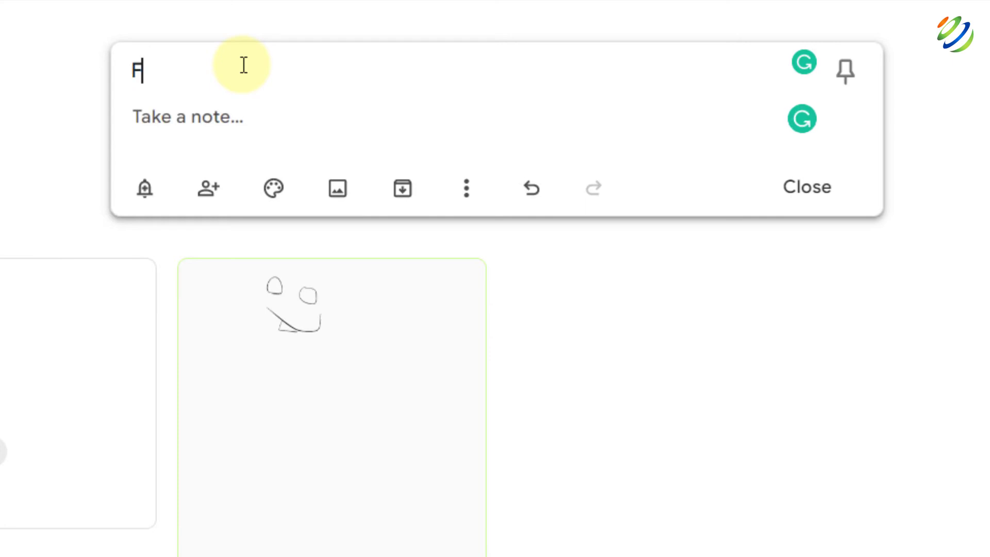
pyautogui.click(239, 128)
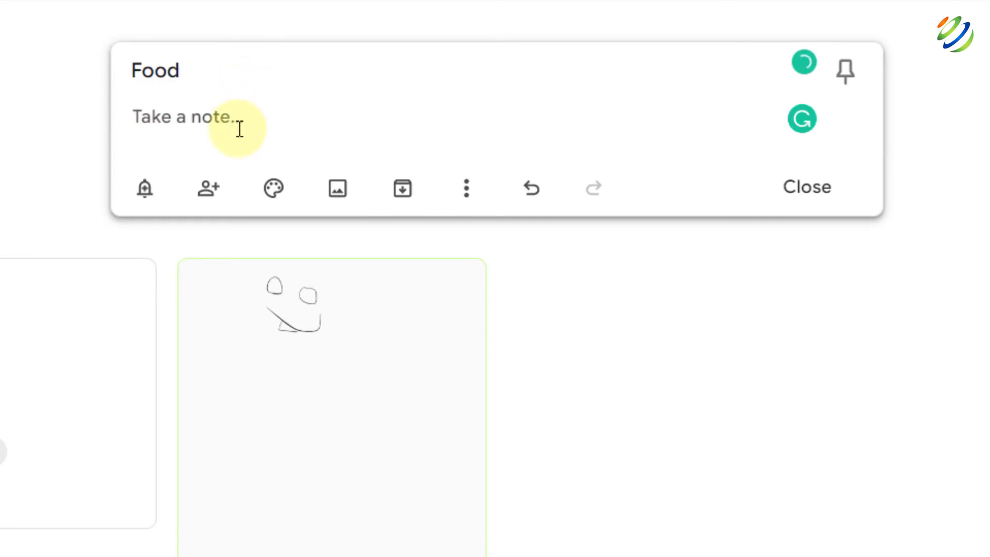
pyautogui.write('zxc')
pyautogui.press('Return')
pyautogui.write('asd')
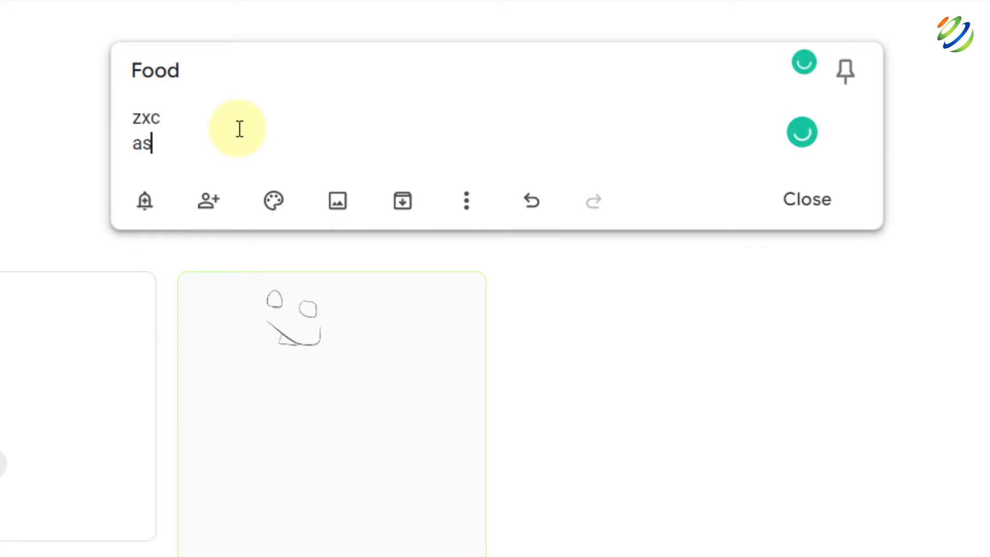
pyautogui.press('Return')
pyautogui.write('qwe')
pyautogui.press('Return')
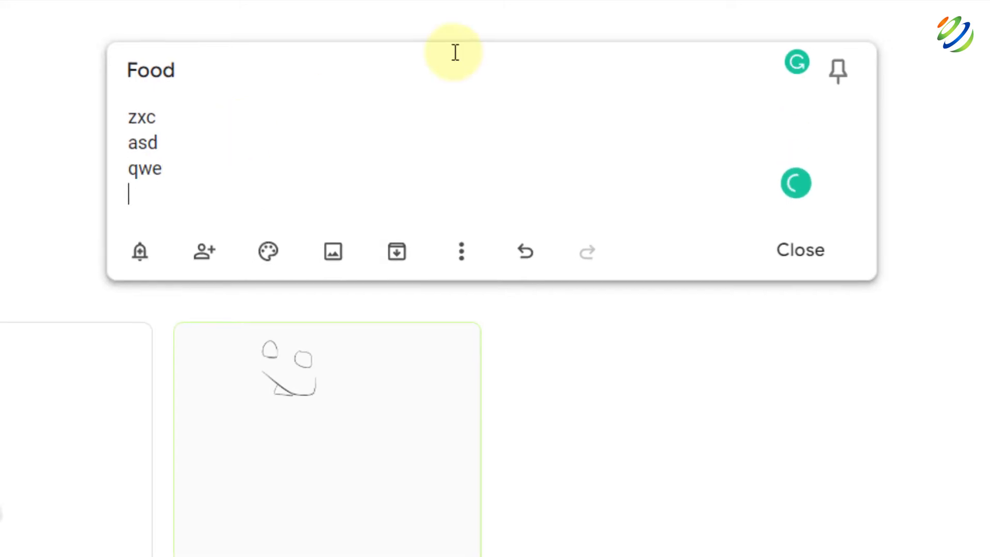
pyautogui.click(866, 448)
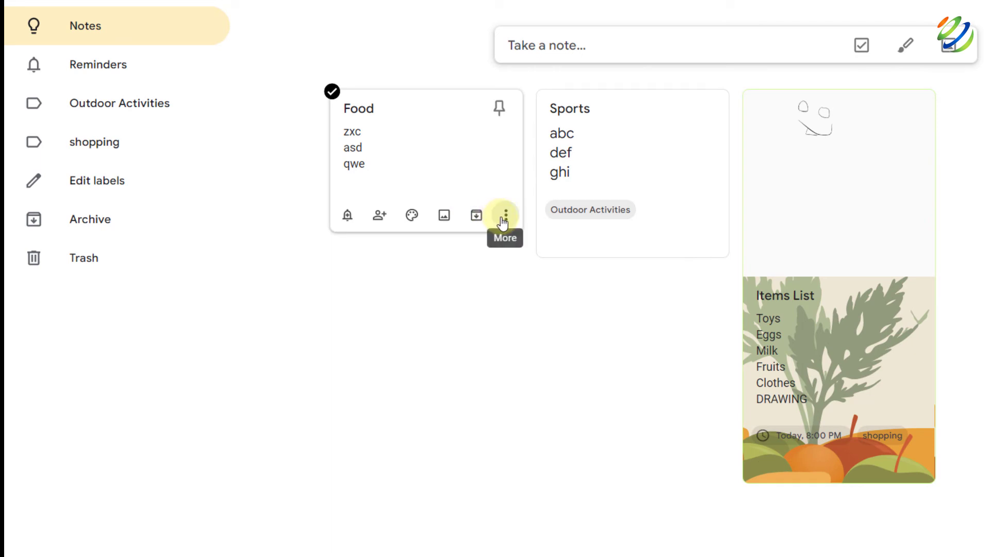
# Add the existing label "Outdoor Activities" to the Food note and view the notes with that label before returning to all notes.
pyautogui.click(505, 215)
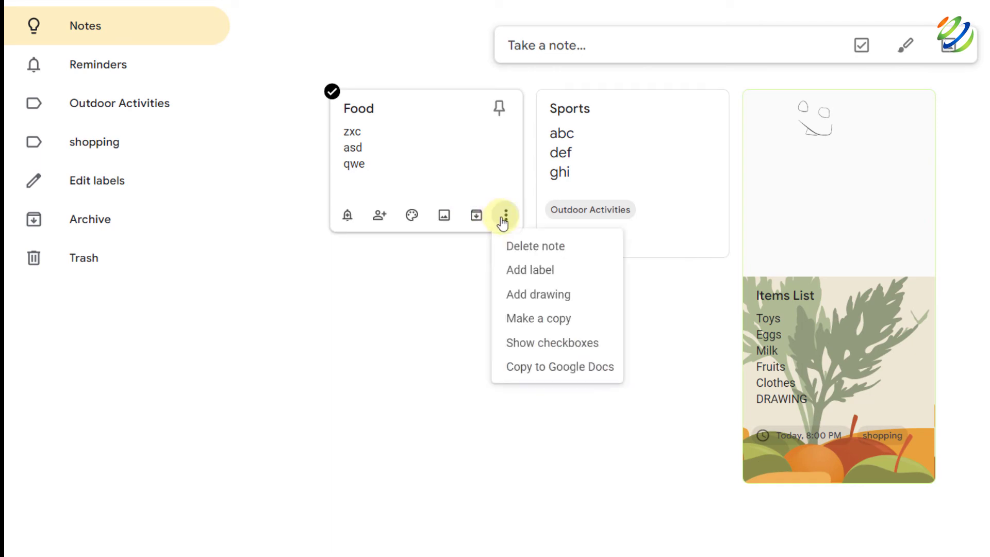
pyautogui.click(512, 270)
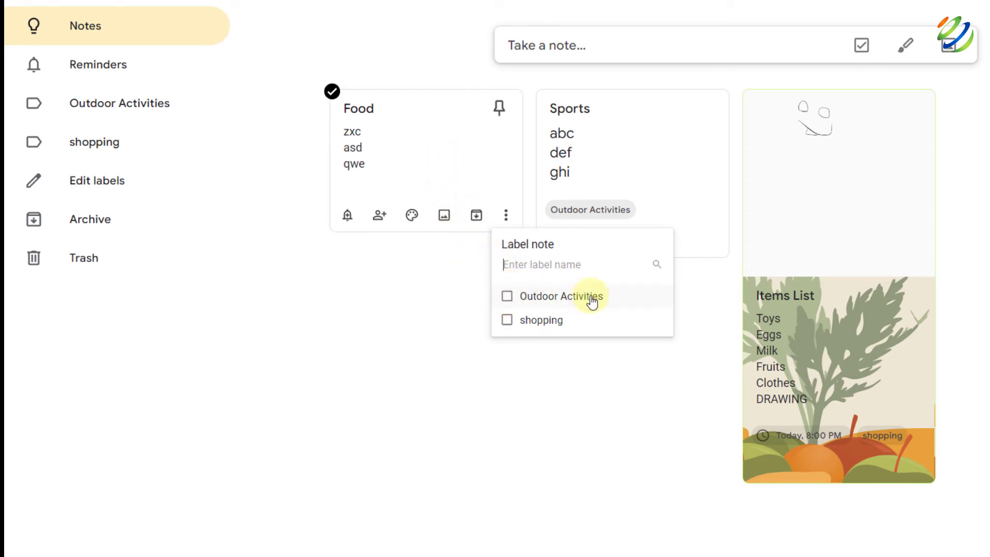
pyautogui.click(507, 297)
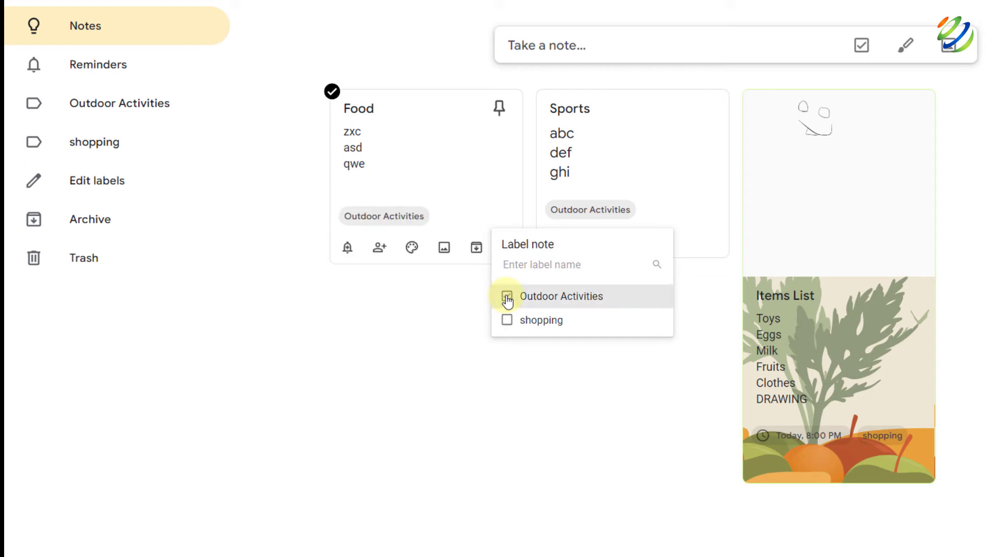
pyautogui.click(426, 345)
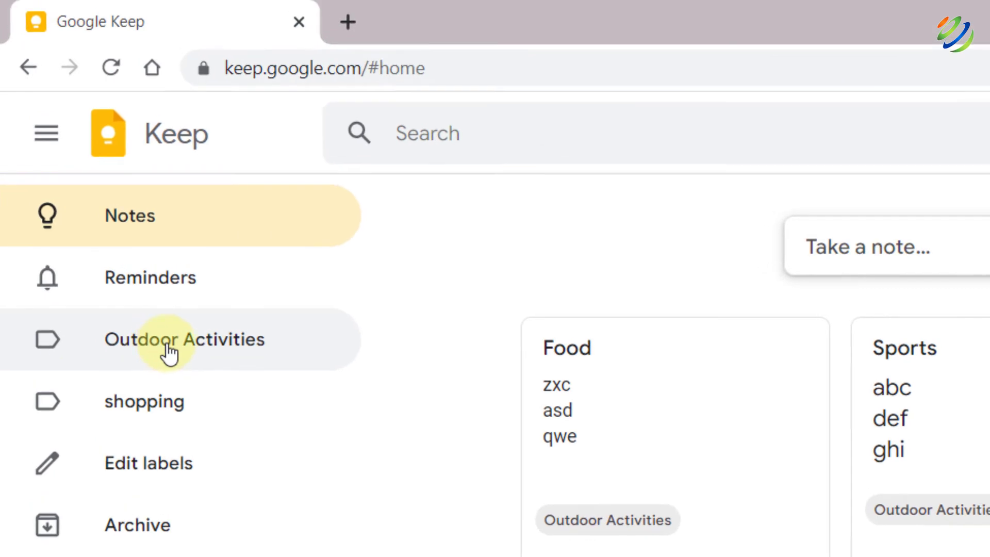
pyautogui.click(135, 226)
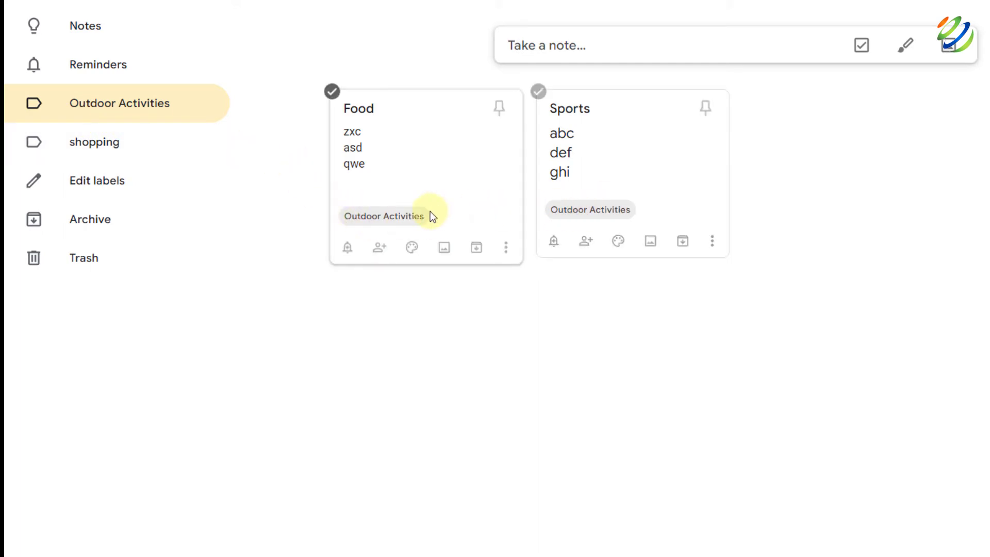
pyautogui.click(105, 41)
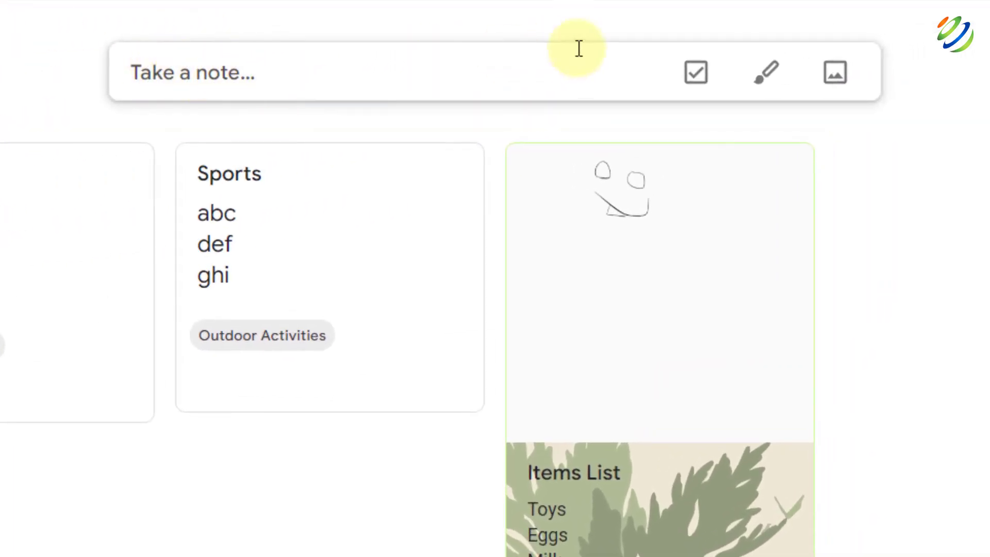
# Start a new checklist note titled Hockey with abc as its first item.
pyautogui.click(696, 75)
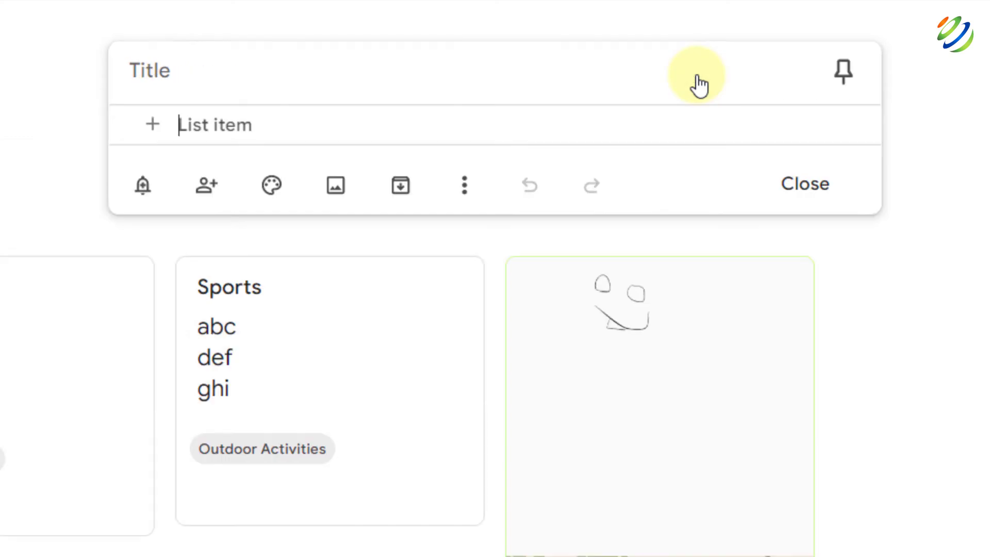
pyautogui.click(185, 68)
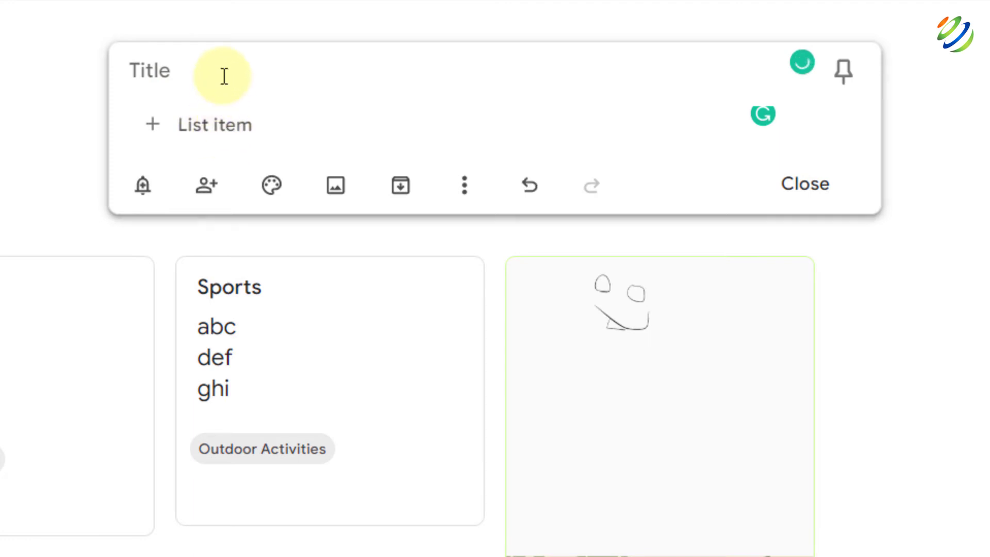
pyautogui.write('Hockey')
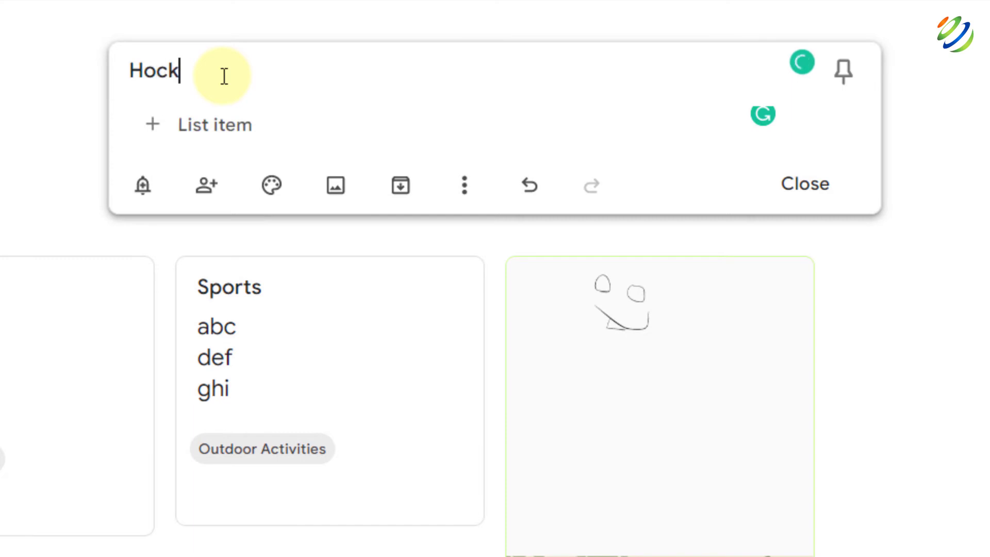
pyautogui.click(220, 125)
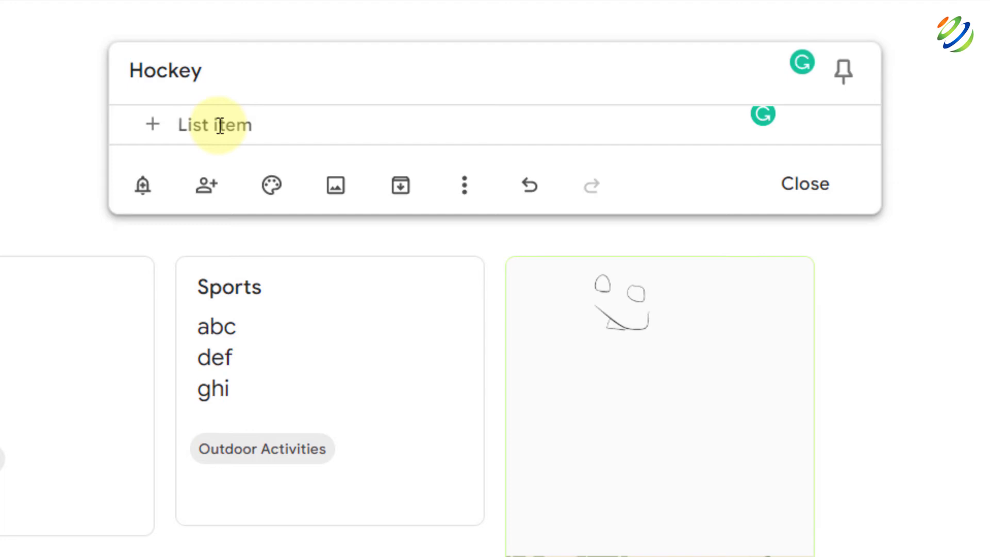
pyautogui.click(235, 79)
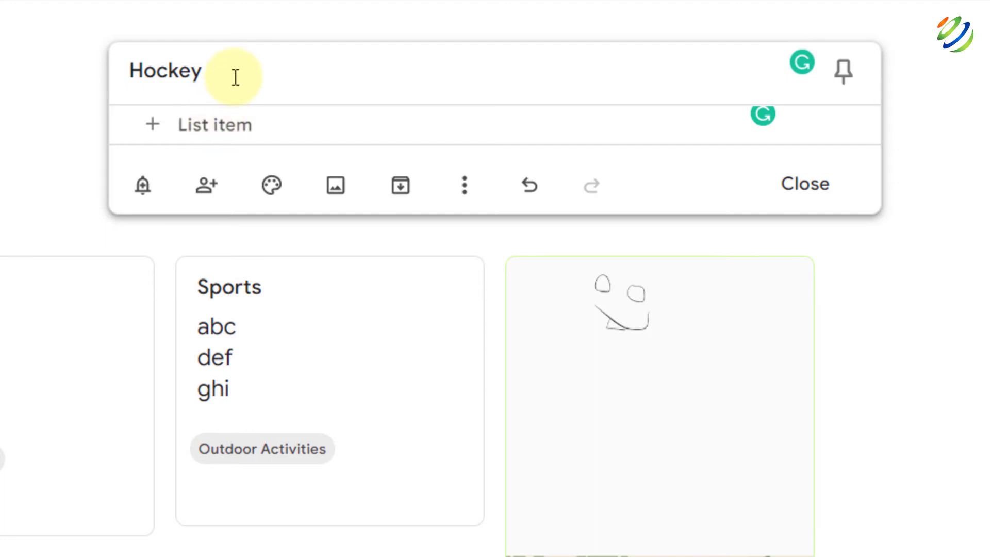
pyautogui.press('Return')
pyautogui.write('abc')
pyautogui.press('Return')
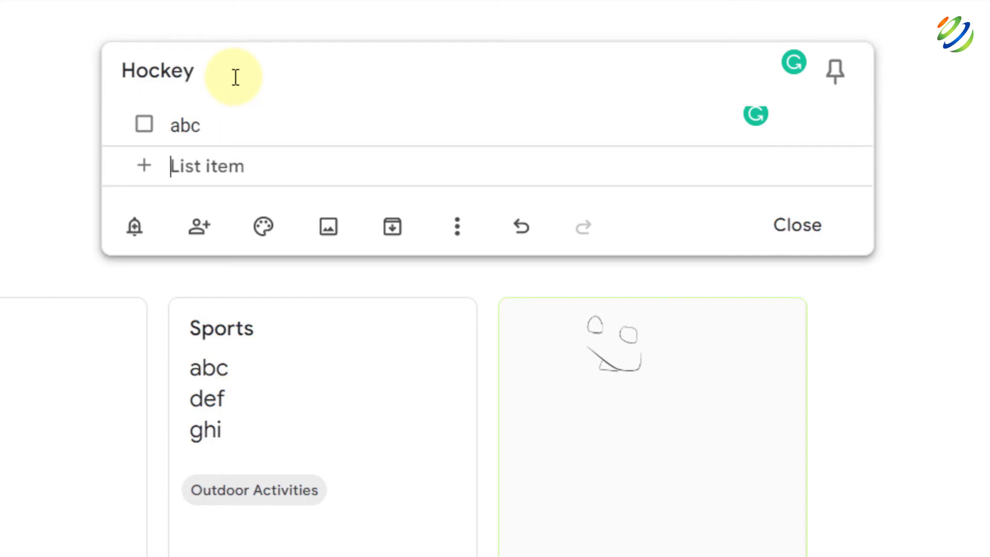
# Add four more items reading qwe to the Hockey checklist.
pyautogui.click(145, 135)
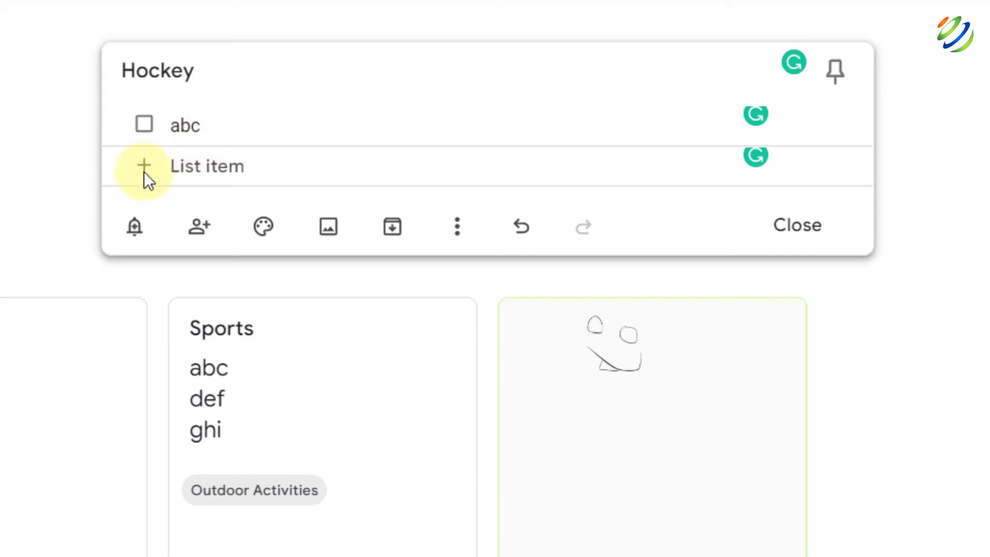
pyautogui.click(187, 164)
pyautogui.write('qwe')
pyautogui.press('Return')
pyautogui.write('qwe')
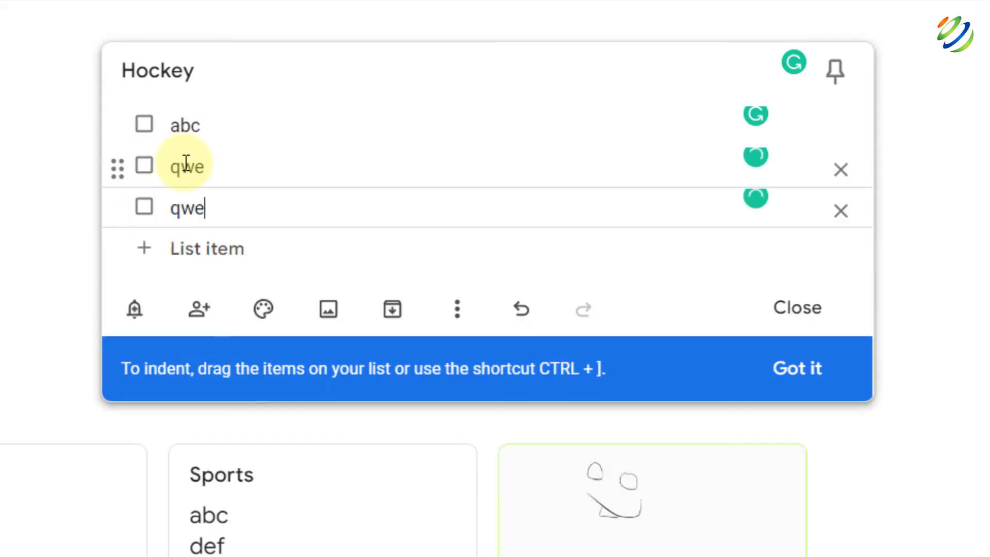
pyautogui.press('Return')
pyautogui.write('qwe')
pyautogui.press('Return')
pyautogui.write('qwe')
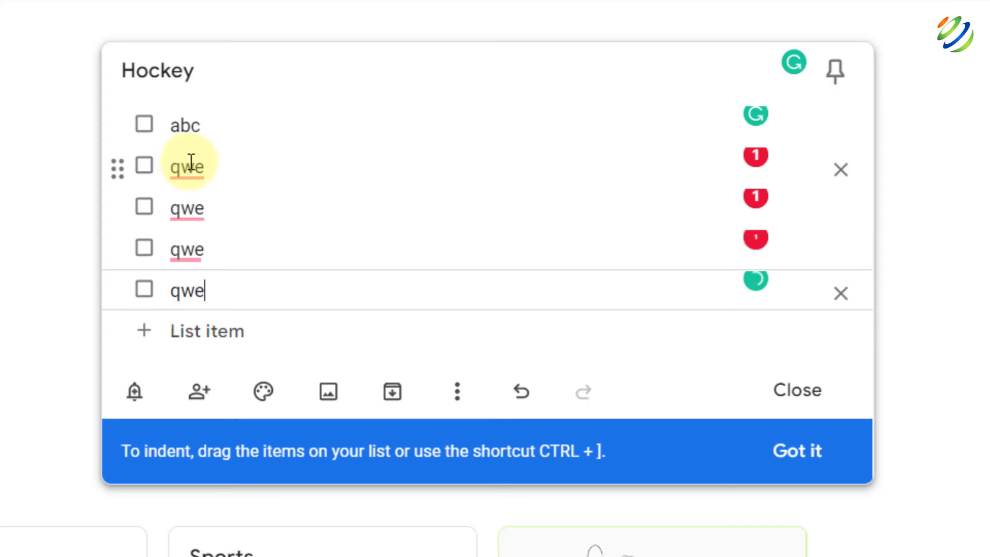
# Remove the abc item and three qwe items from the Hockey checklist, close it and delete the whole note.
pyautogui.click(841, 131)
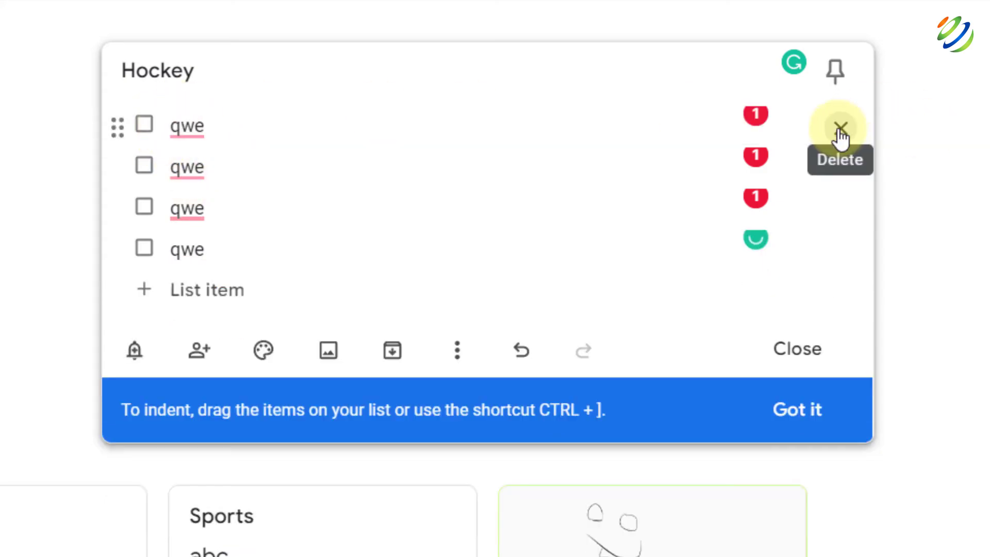
pyautogui.click(840, 131)
pyautogui.click(841, 133)
pyautogui.click(841, 130)
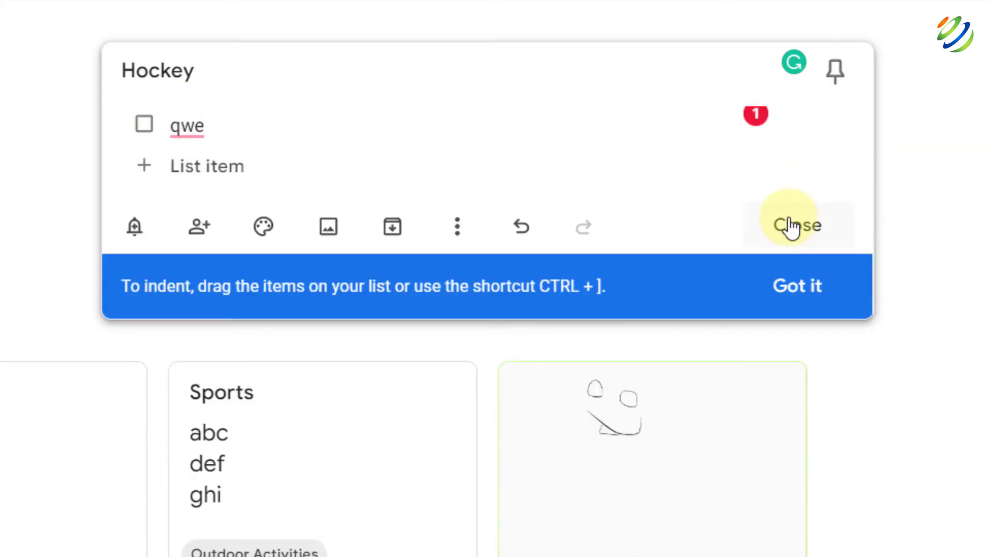
pyautogui.click(792, 227)
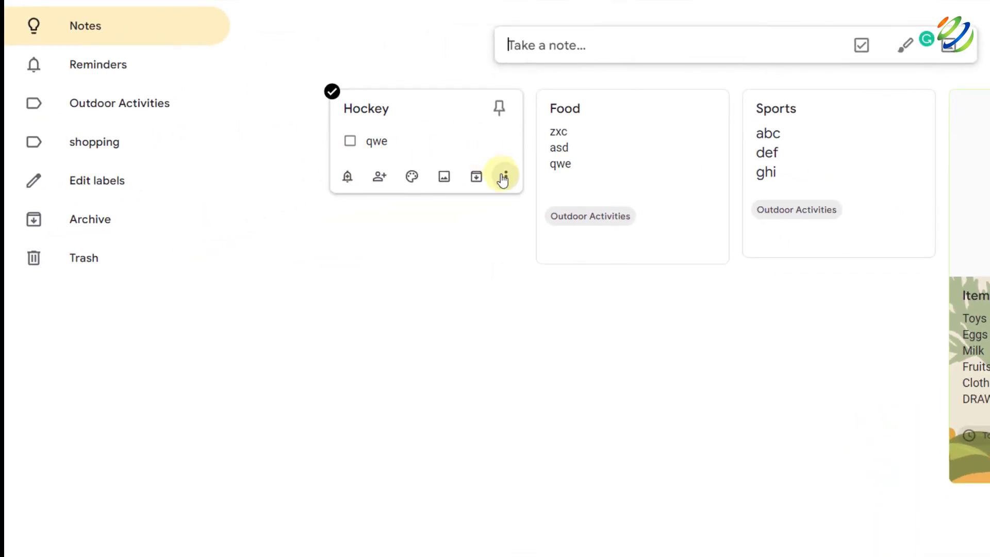
pyautogui.click(503, 178)
pyautogui.click(509, 207)
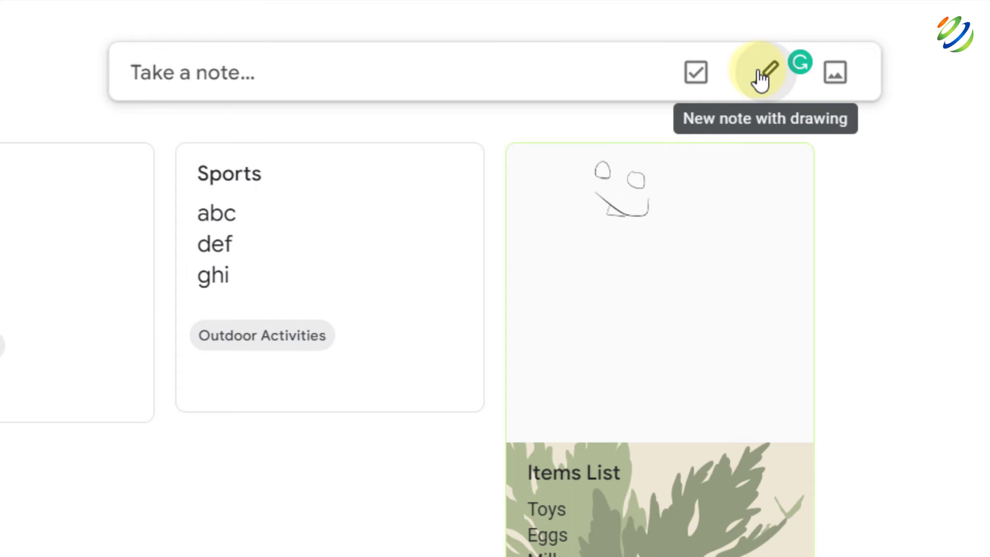
# Create a new drawing note with a freehand round face containing curved lines inside, and close the note.
pyautogui.click(762, 75)
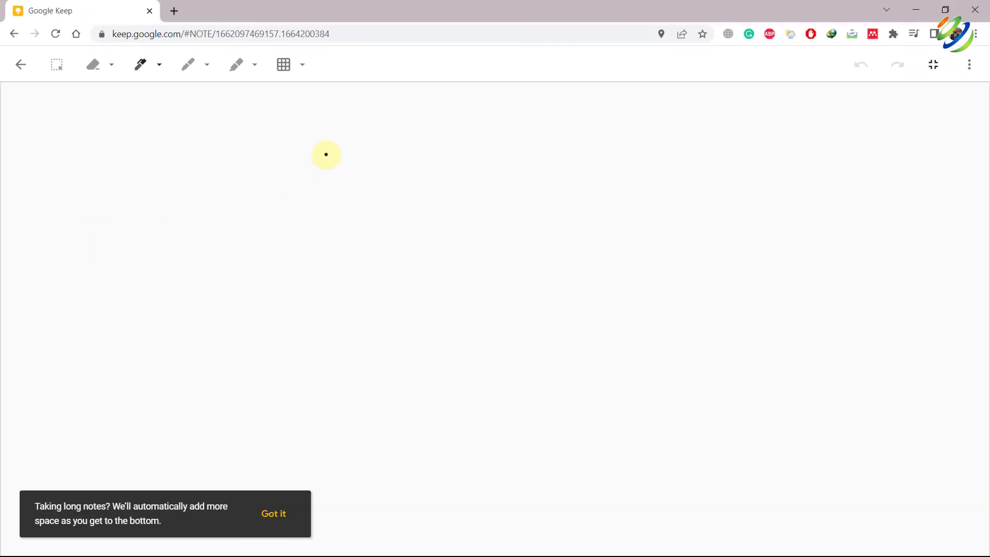
pyautogui.moveTo(326, 155)
pyautogui.mouseDown()
pyautogui.moveTo(258, 248)
pyautogui.moveTo(343, 148)
pyautogui.moveTo(301, 159)
pyautogui.mouseUp()
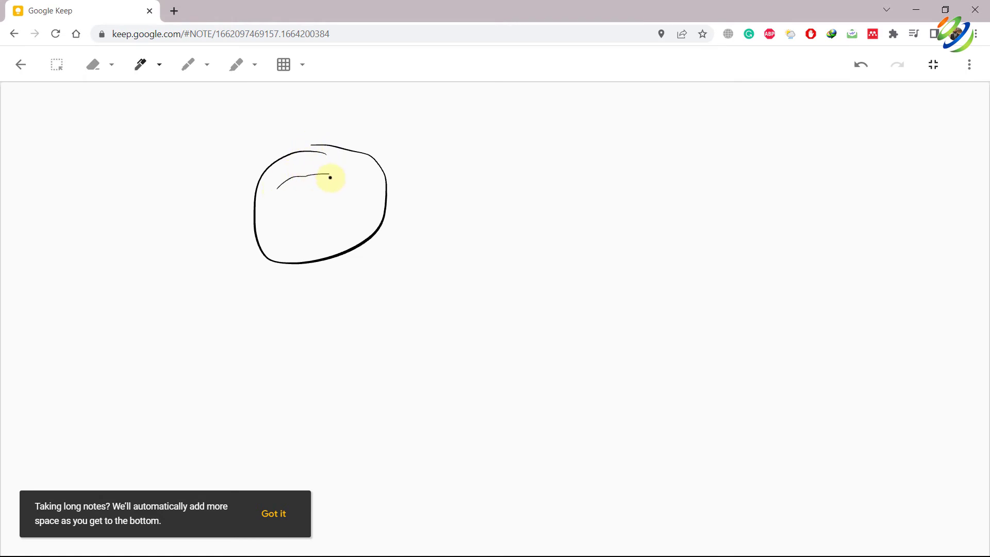
pyautogui.moveTo(288, 212); pyautogui.dragTo(364, 208)
pyautogui.click(14, 66)
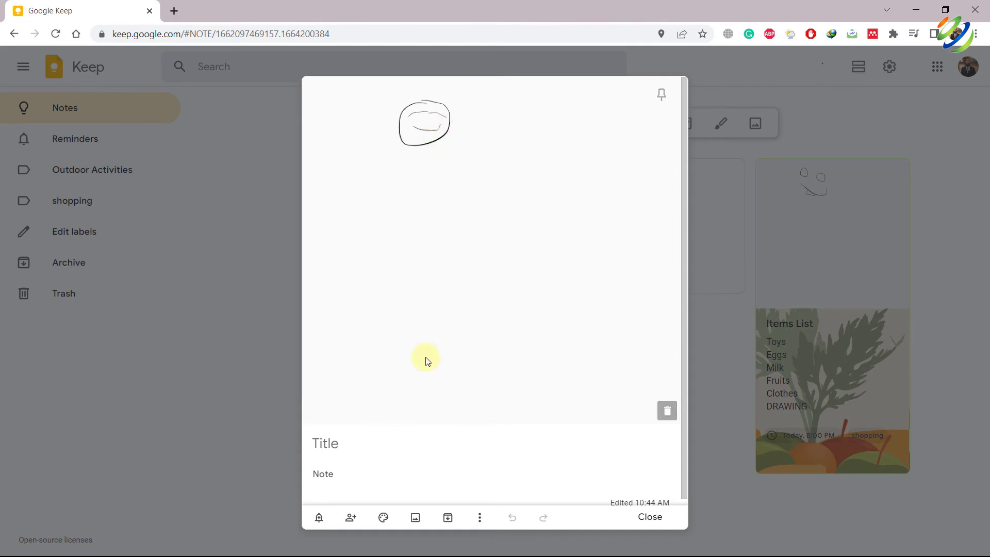
pyautogui.click(836, 138)
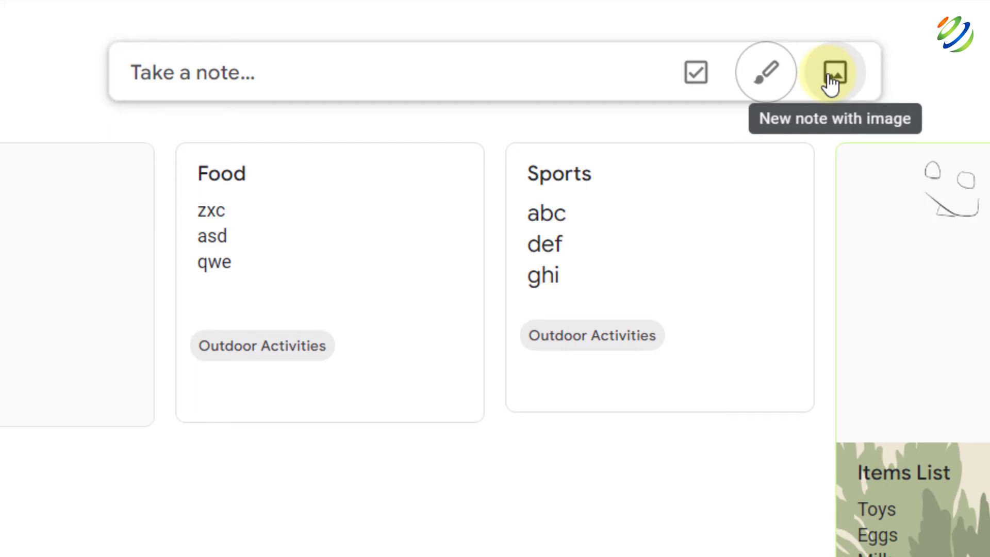
# Start a new note with an image and cancel choosing the file.
pyautogui.click(832, 77)
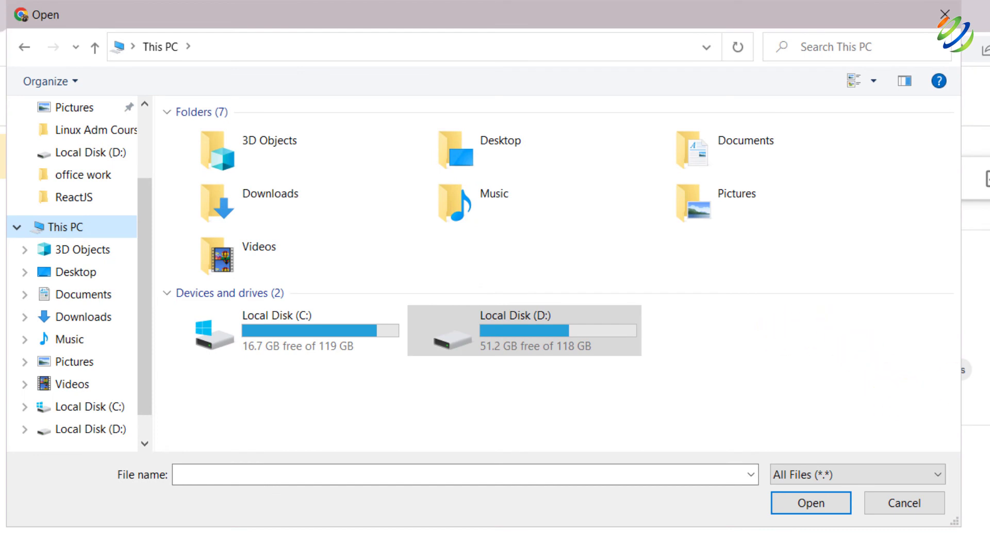
pyautogui.click(909, 500)
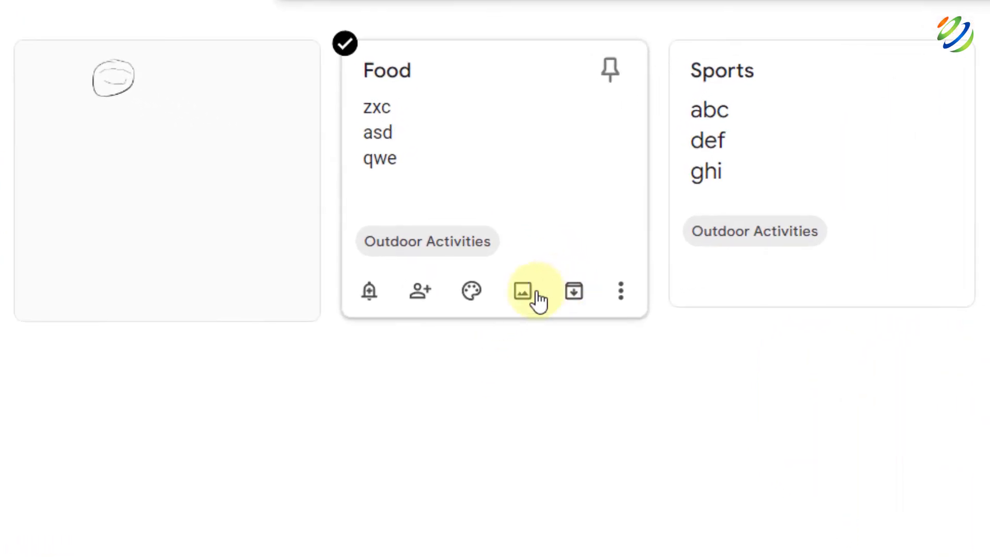
# Set the background colour of the Food note to red.
pyautogui.click(469, 300)
pyautogui.click(289, 358)
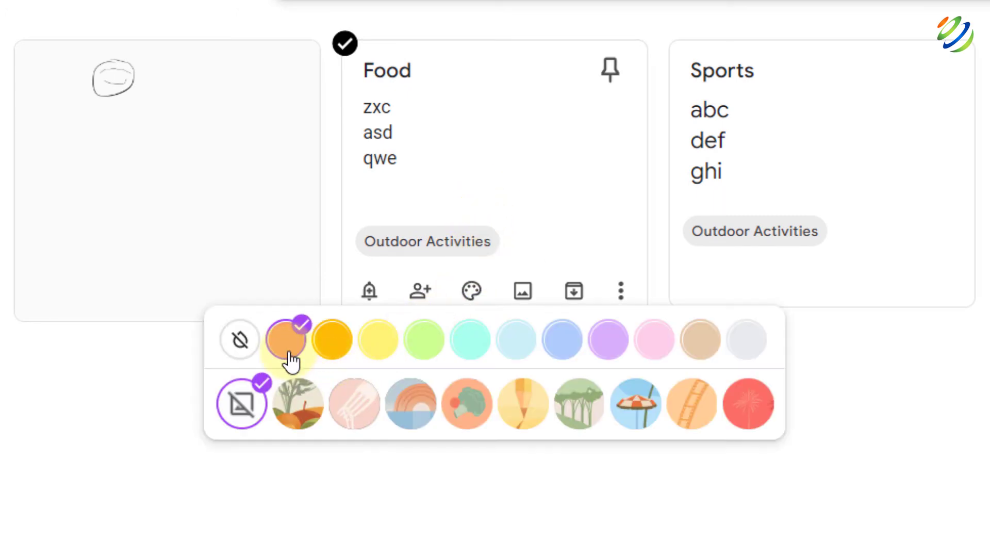
pyautogui.click(82, 431)
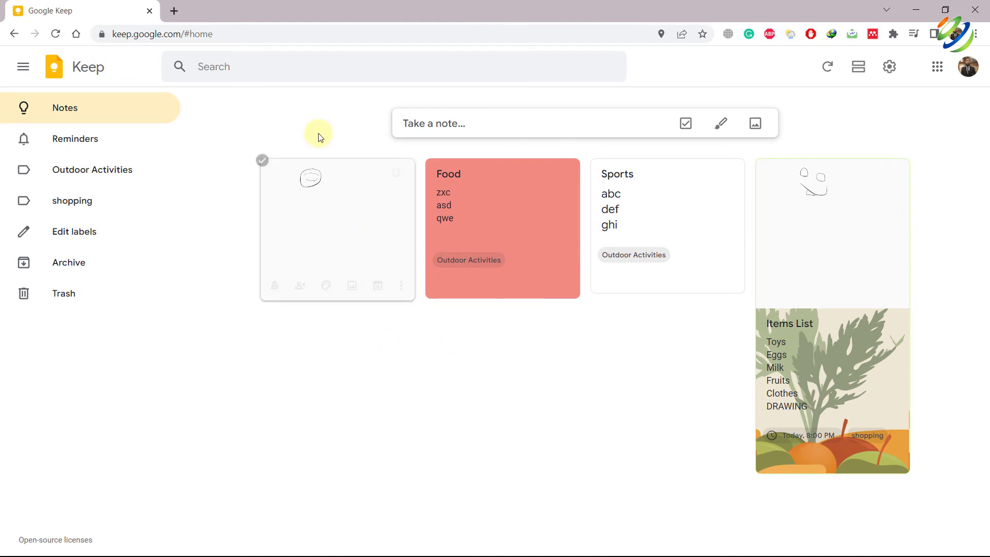
# Filter the notes by the types Reminders, Images and Drawings one after another, and clear the filter.
pyautogui.click(282, 66)
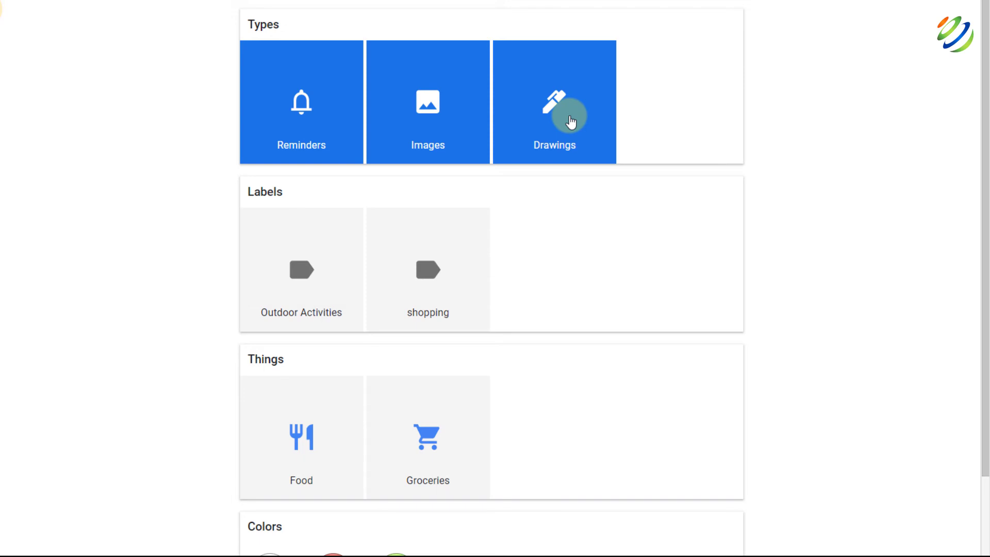
pyautogui.click(283, 93)
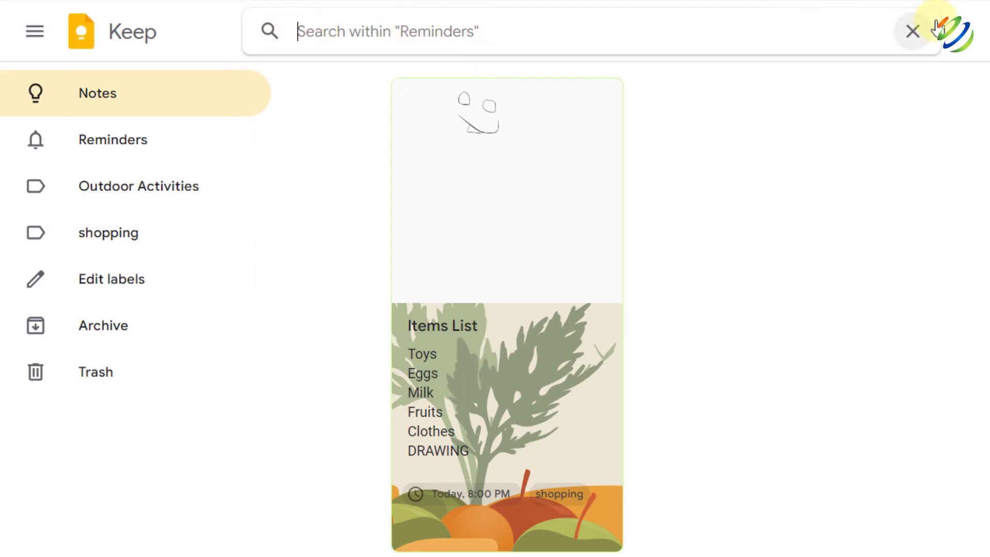
pyautogui.click(913, 31)
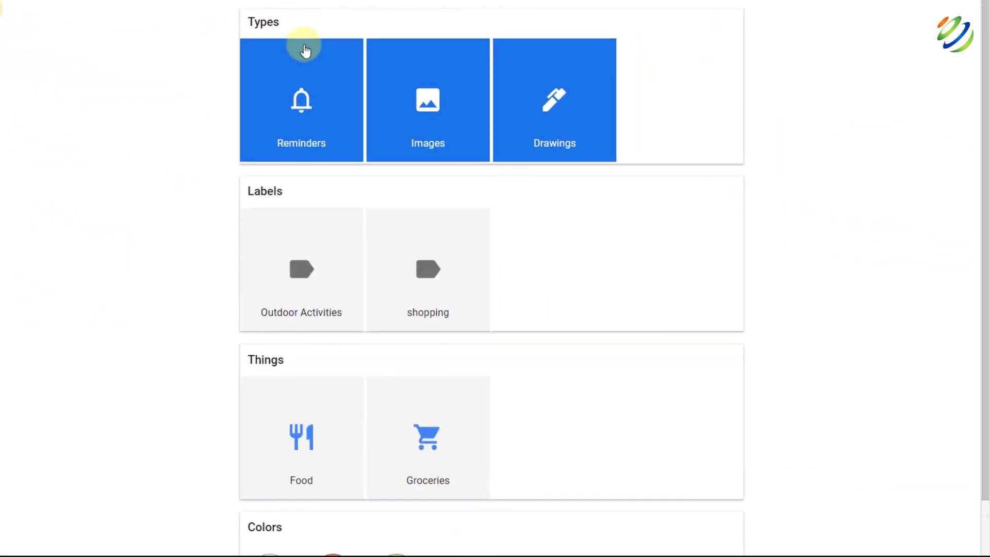
pyautogui.click(435, 100)
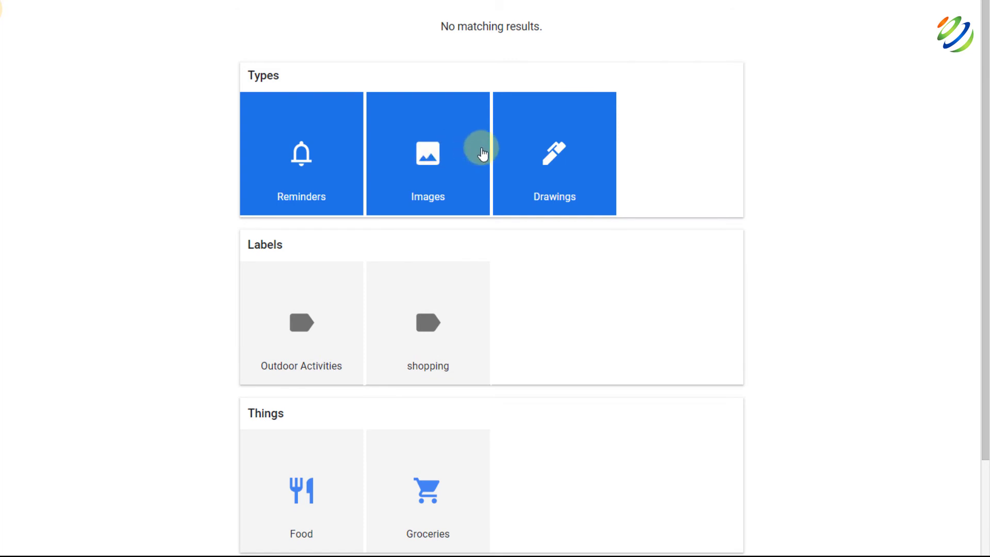
pyautogui.click(532, 153)
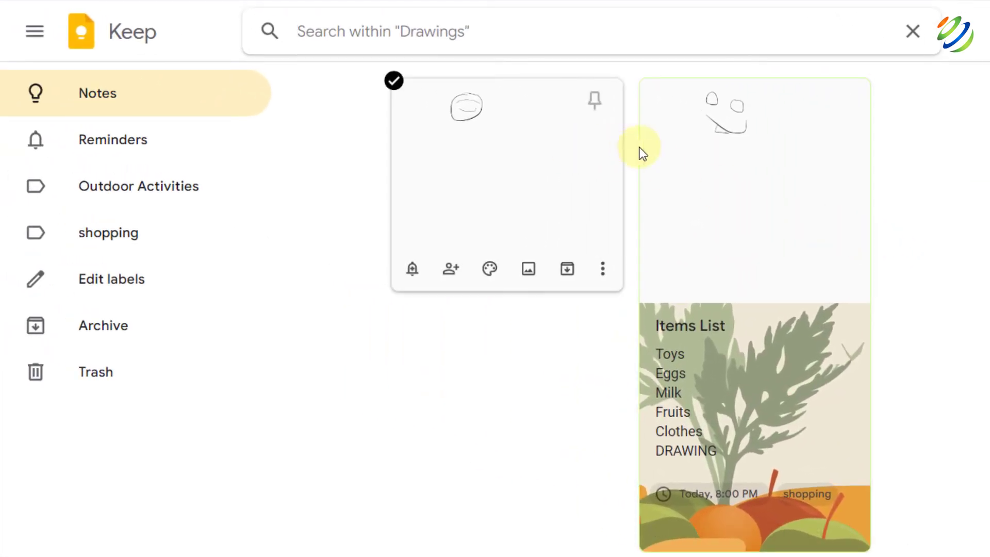
pyautogui.click(908, 30)
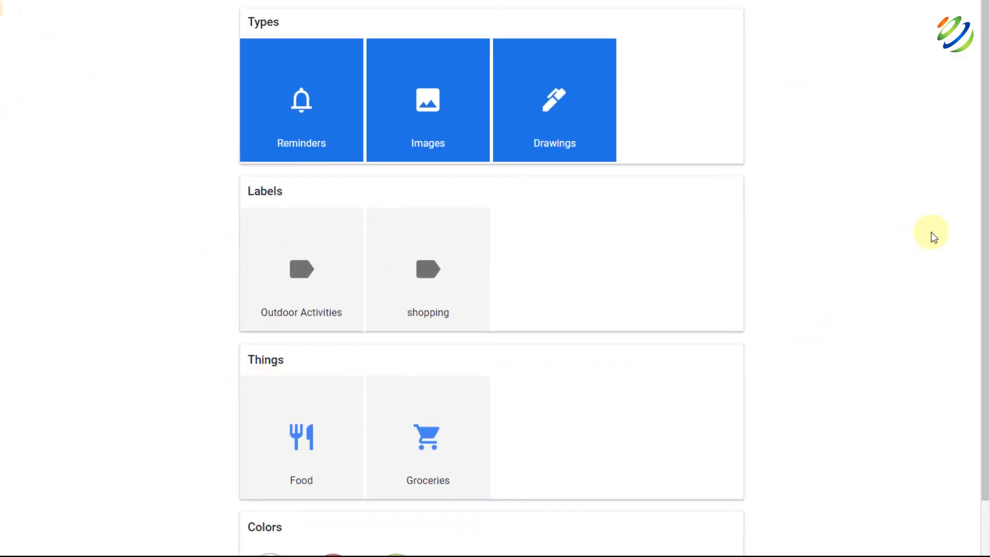
# Filter the notes by the colour red and clear the filter.
pyautogui.scroll(-1, 581, 440)
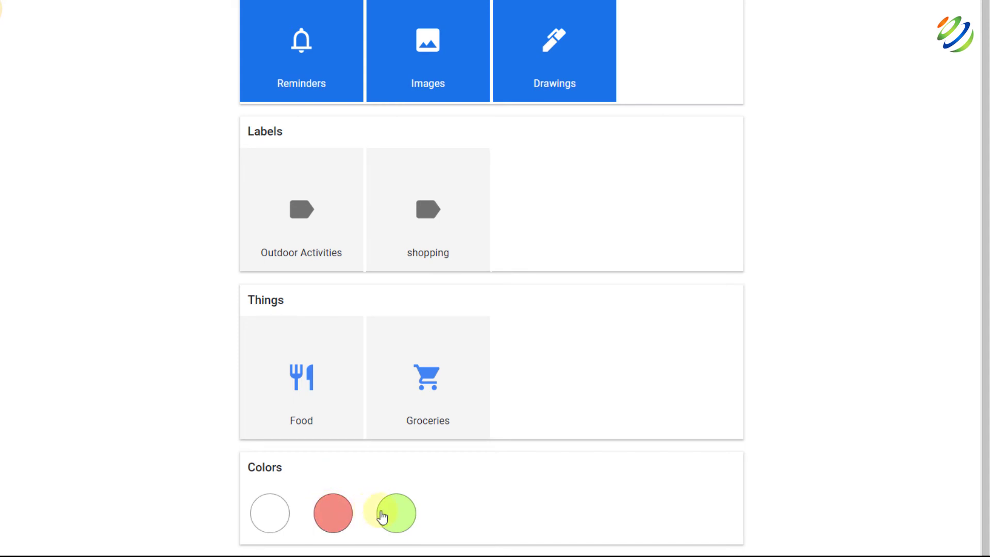
pyautogui.click(336, 514)
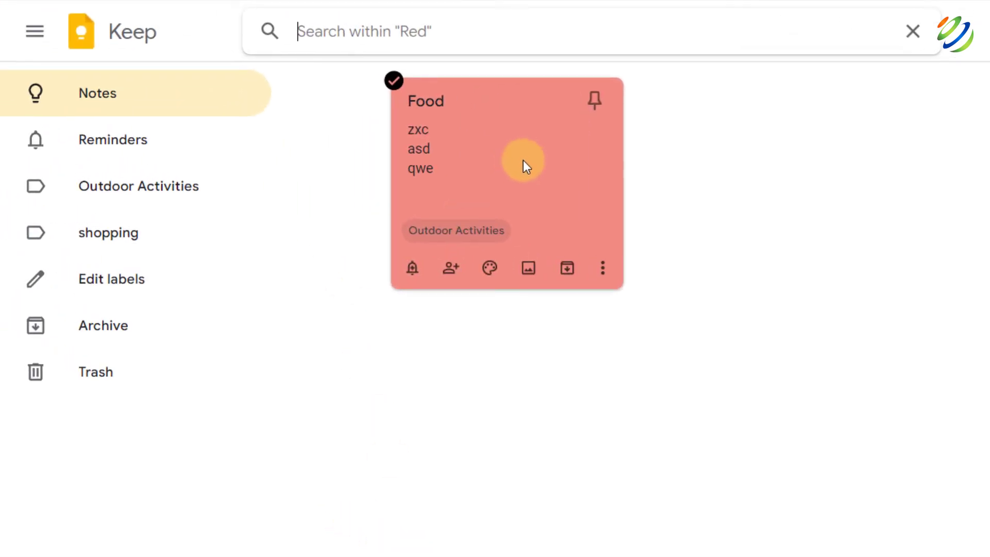
pyautogui.click(914, 33)
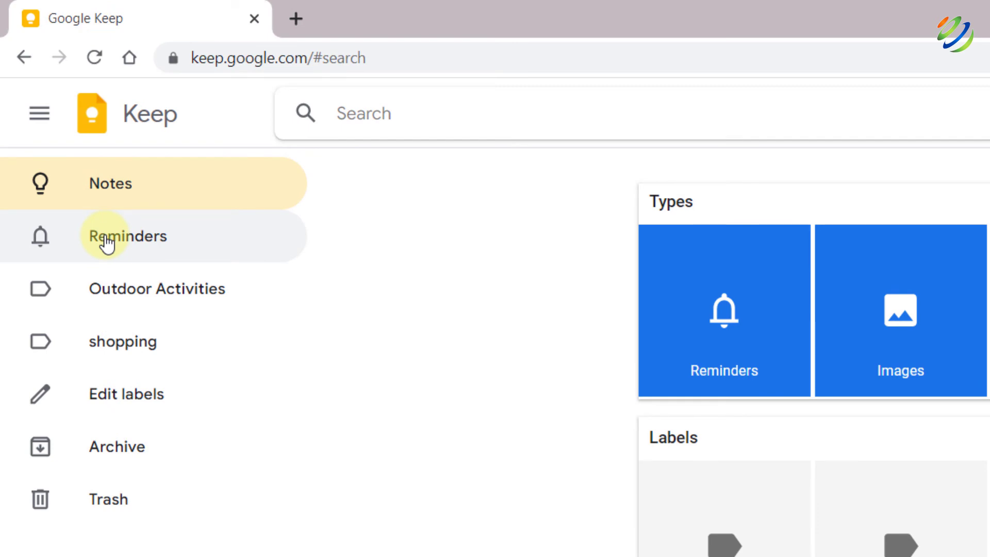
# View the notes with reminders, and delete the "shopping" label from the label list.
pyautogui.click(106, 242)
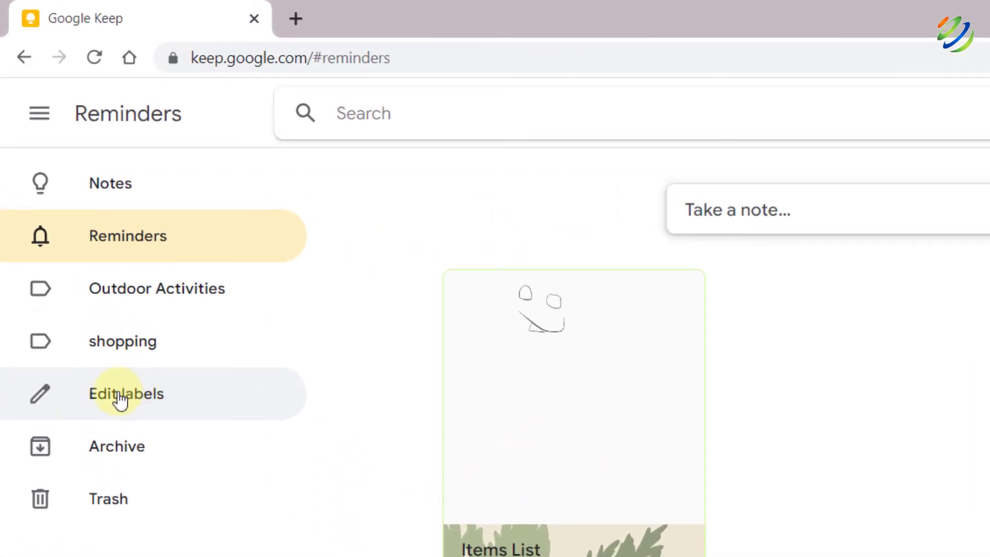
pyautogui.click(120, 400)
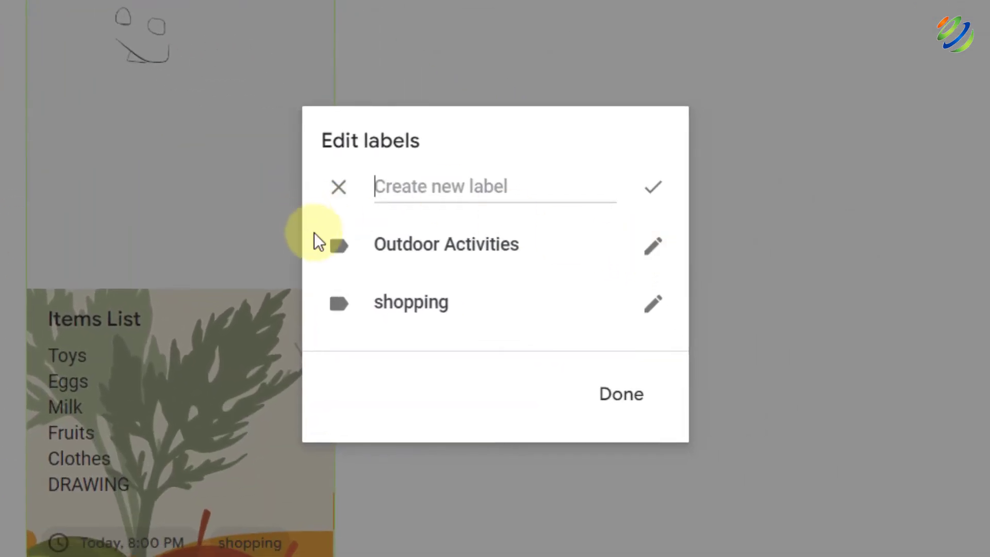
pyautogui.moveTo(343, 250)
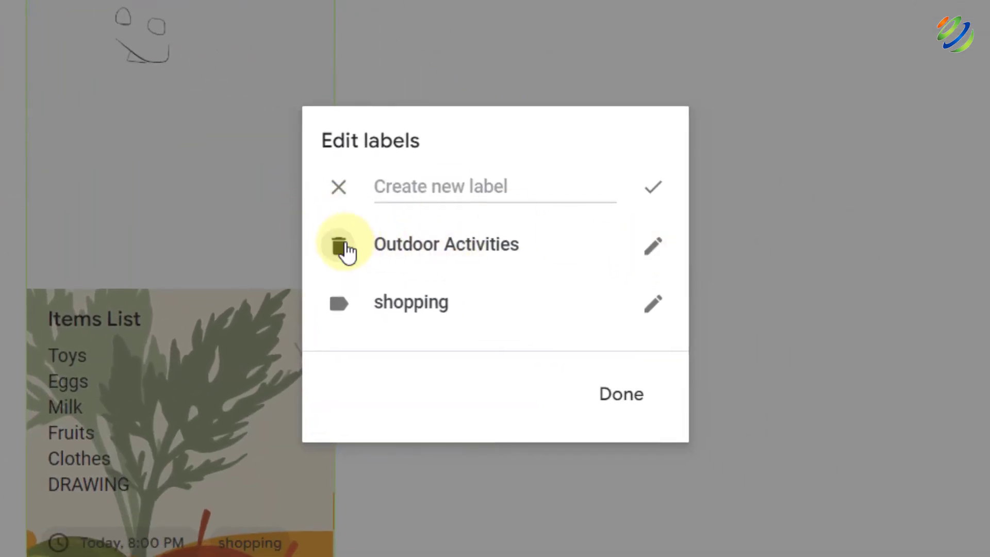
pyautogui.moveTo(338, 305)
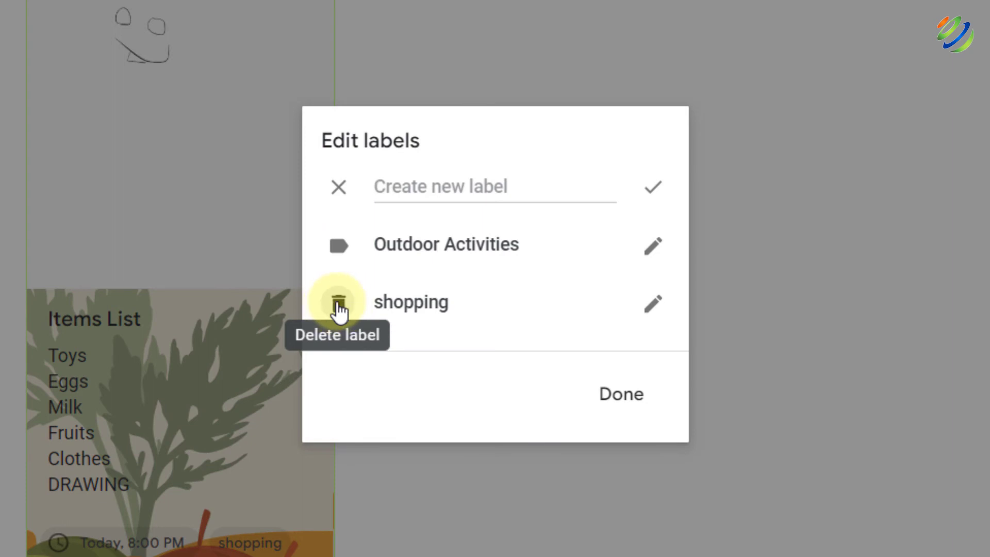
pyautogui.click(338, 309)
pyautogui.click(682, 320)
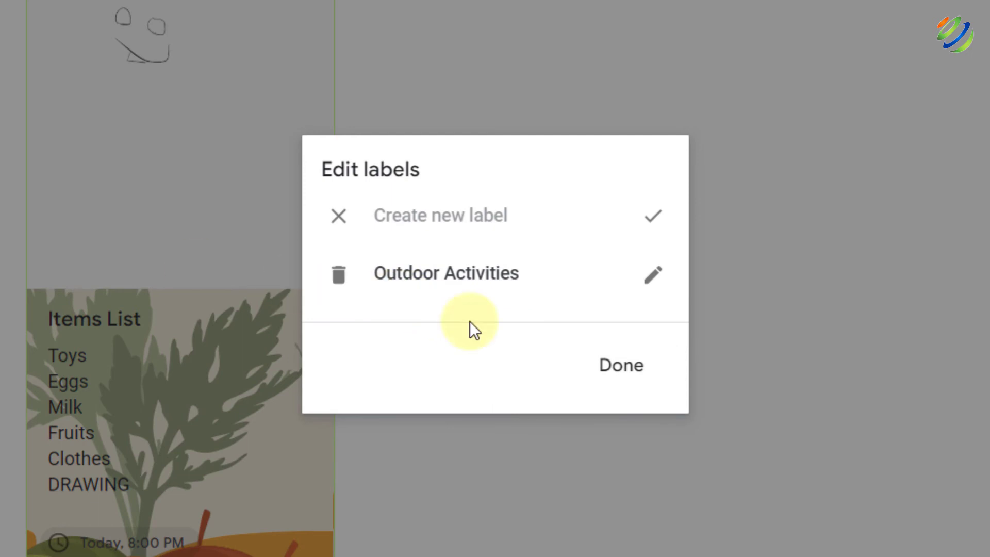
pyautogui.click(621, 367)
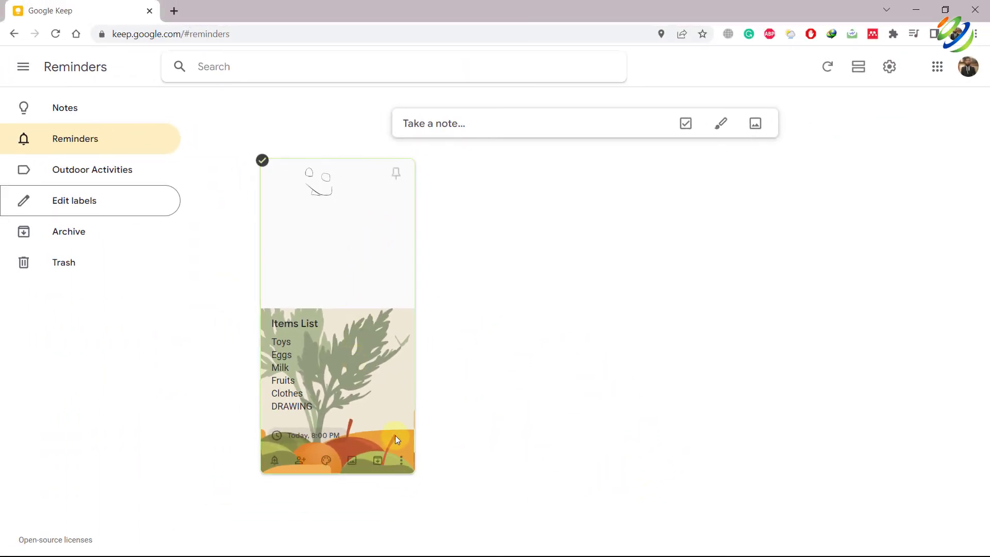
# Return to all notes and create a new label "Outdoor Activity" on the Sports note.
pyautogui.click(57, 106)
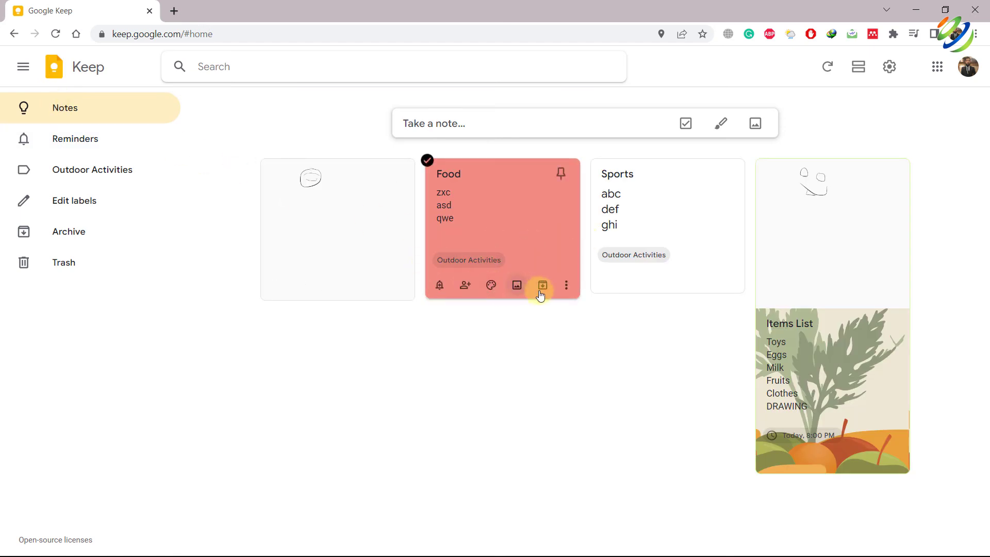
pyautogui.click(566, 285)
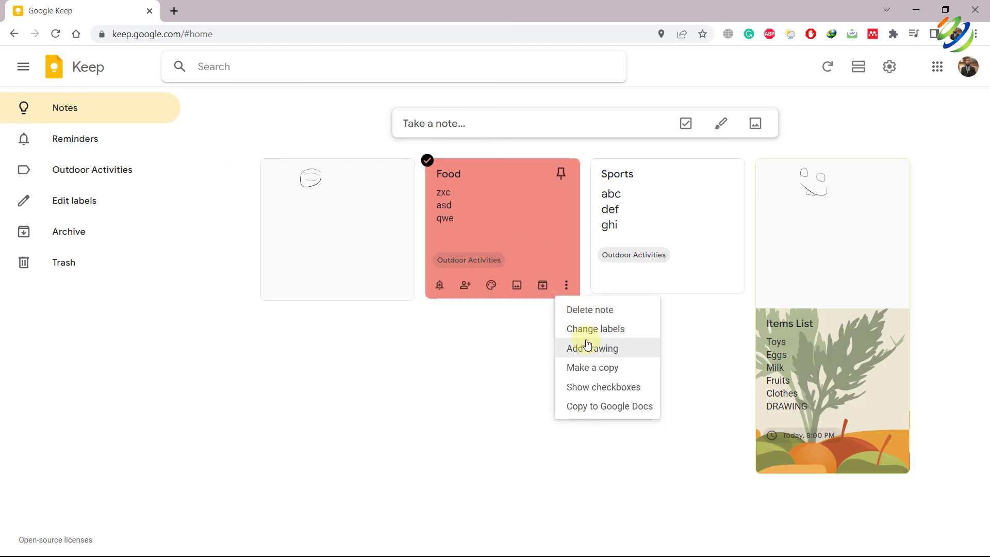
pyautogui.click(733, 281)
pyautogui.click(732, 281)
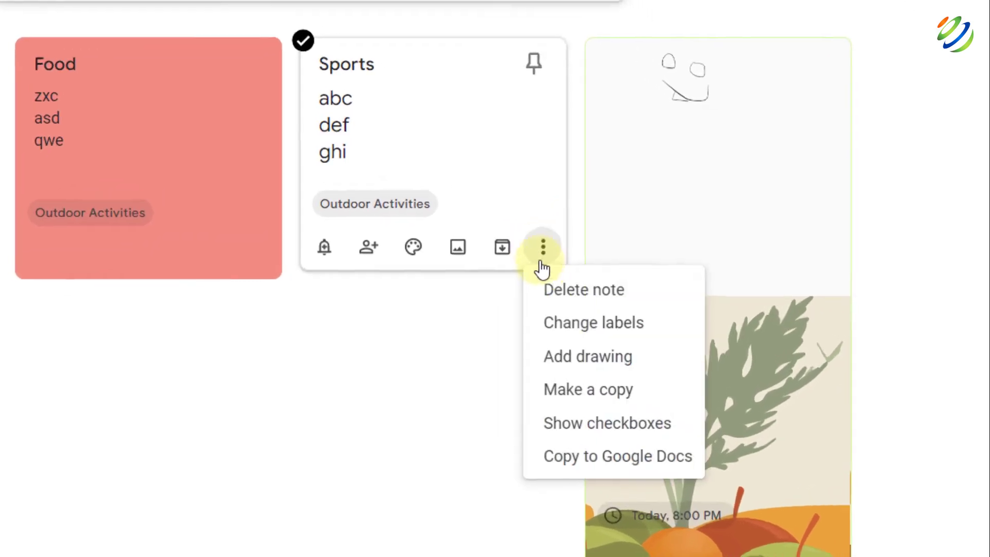
pyautogui.click(546, 326)
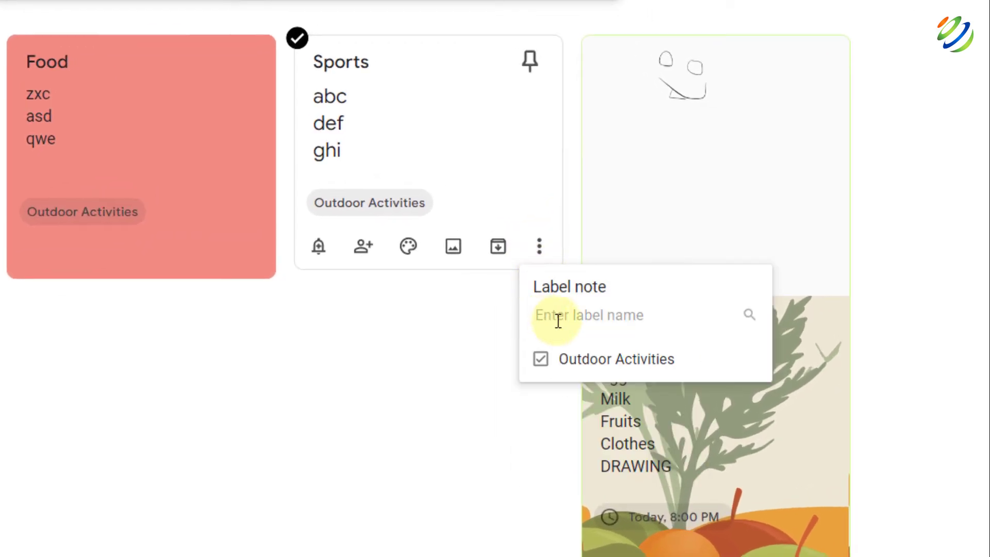
pyautogui.write('Outdoor A')
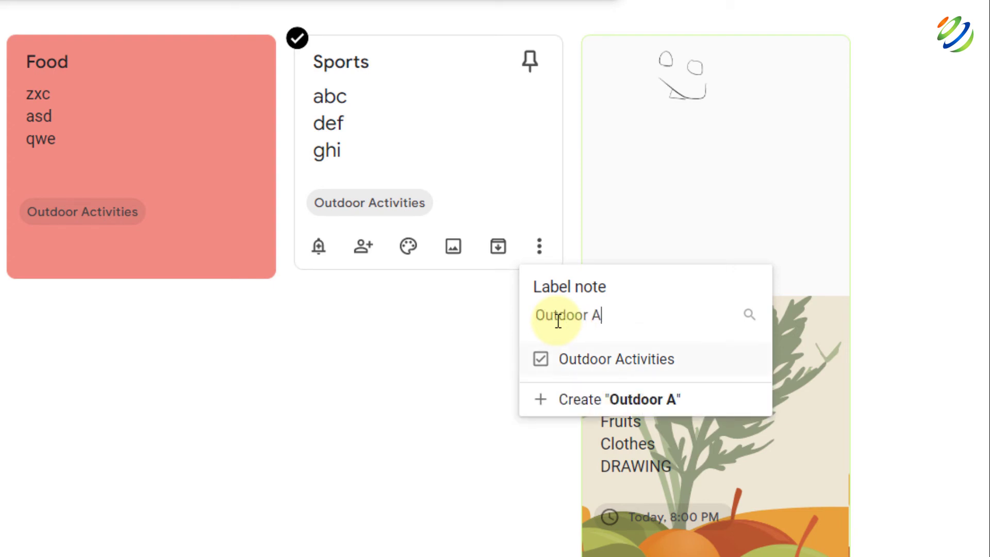
pyautogui.write('ctivity')
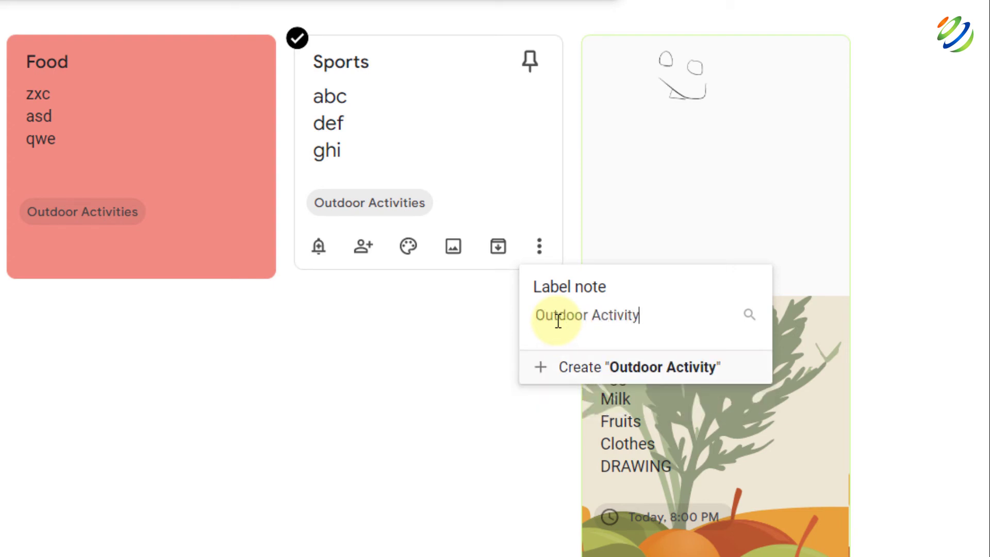
pyautogui.press('Return')
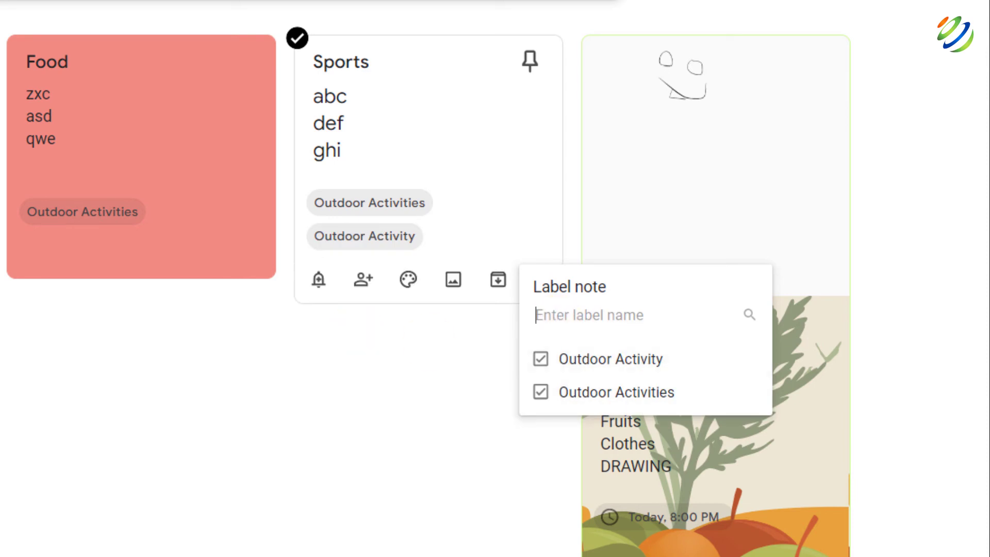
# Remove the label "Outdoor Activity" from the Sports note and add a new label "ABC" to it.
pyautogui.click(540, 359)
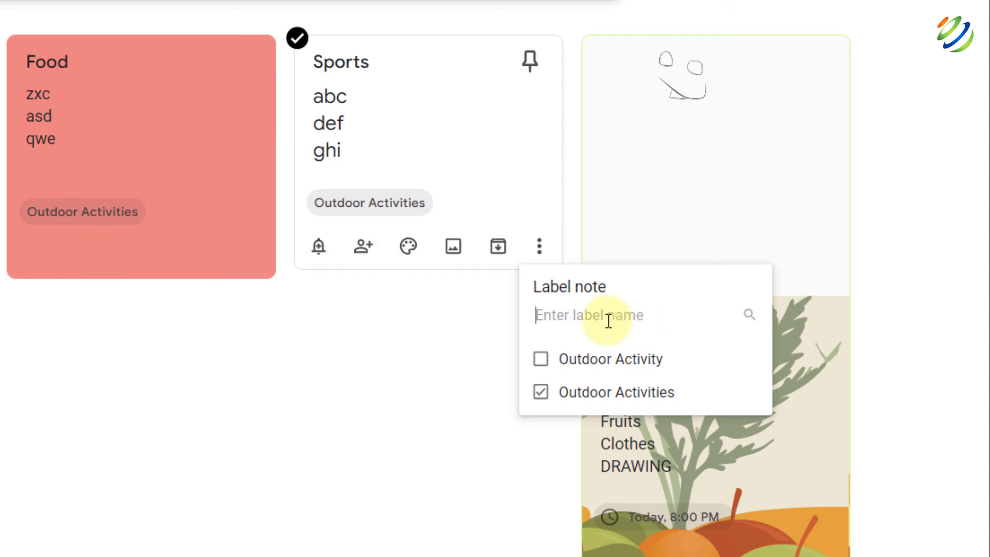
pyautogui.write('ABC')
pyautogui.press('Return')
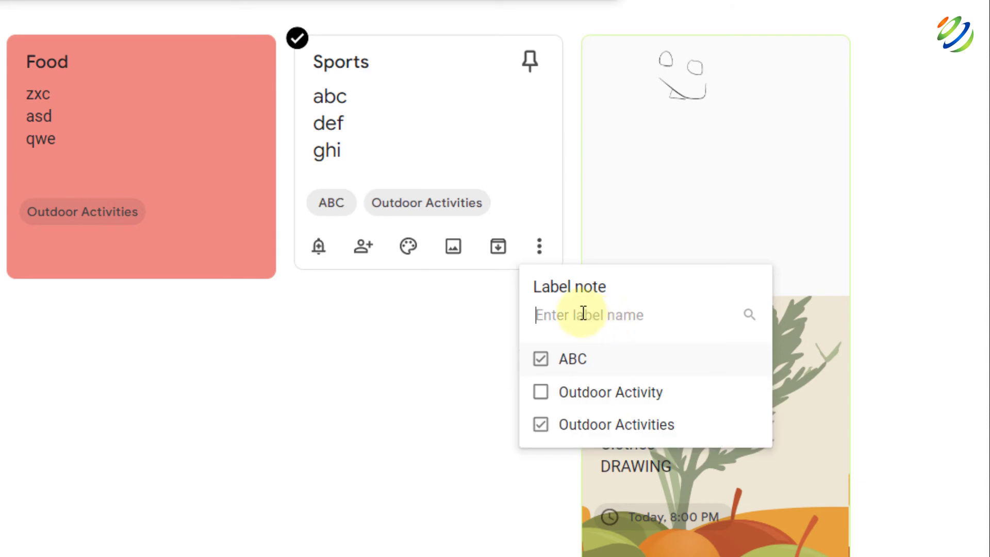
pyautogui.press('Escape')
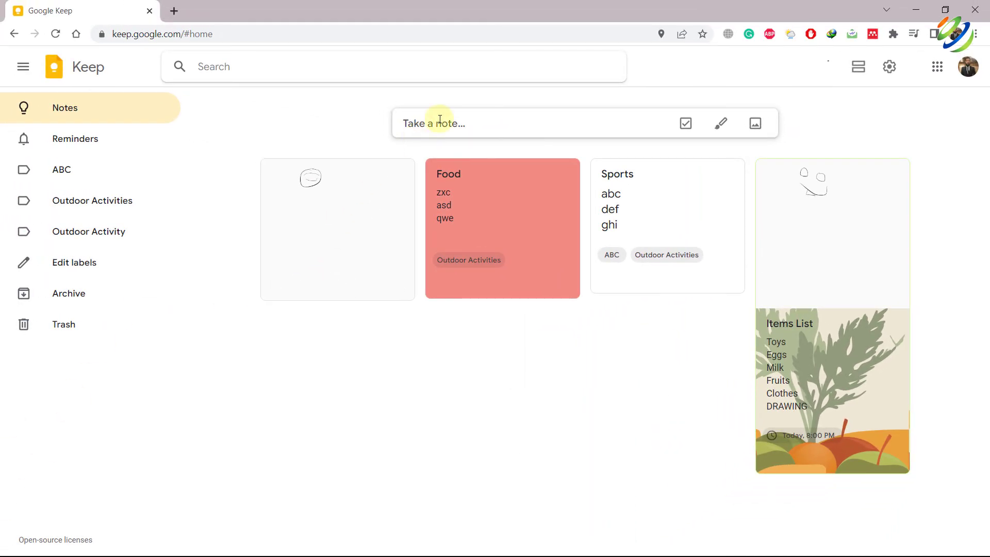
# Create a note titled "Games" and tag it with the existing label ABC by writing #ABC in its body.
pyautogui.click(461, 121)
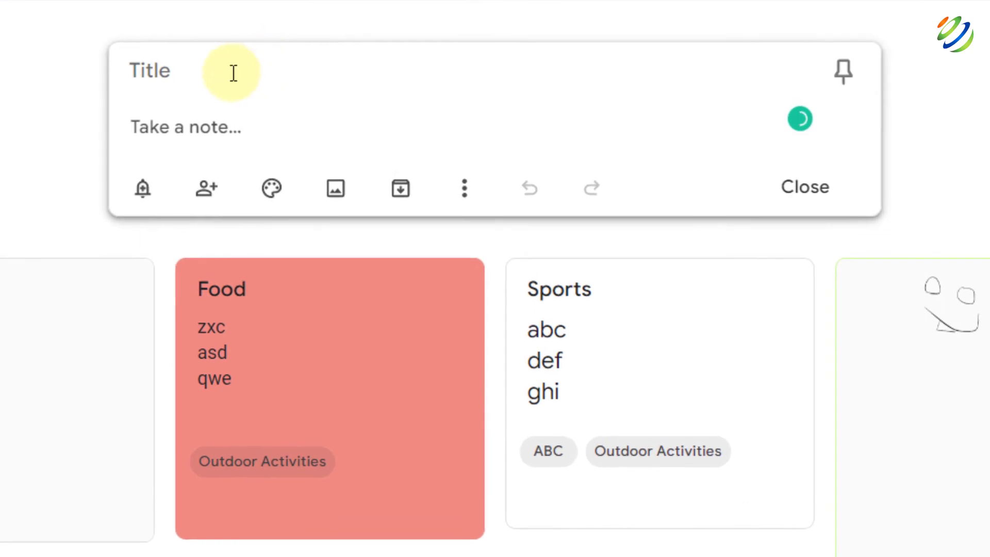
pyautogui.click(233, 73)
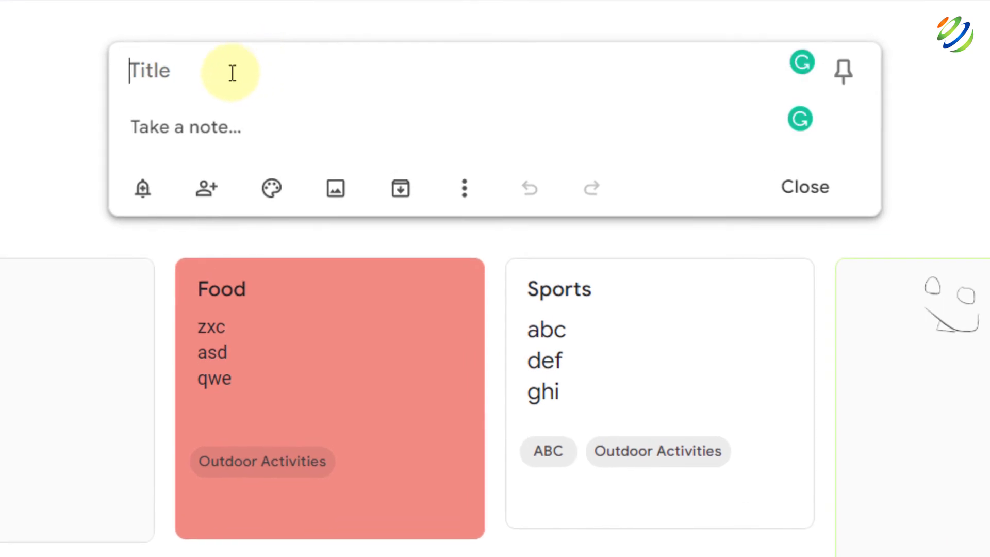
pyautogui.write('Games')
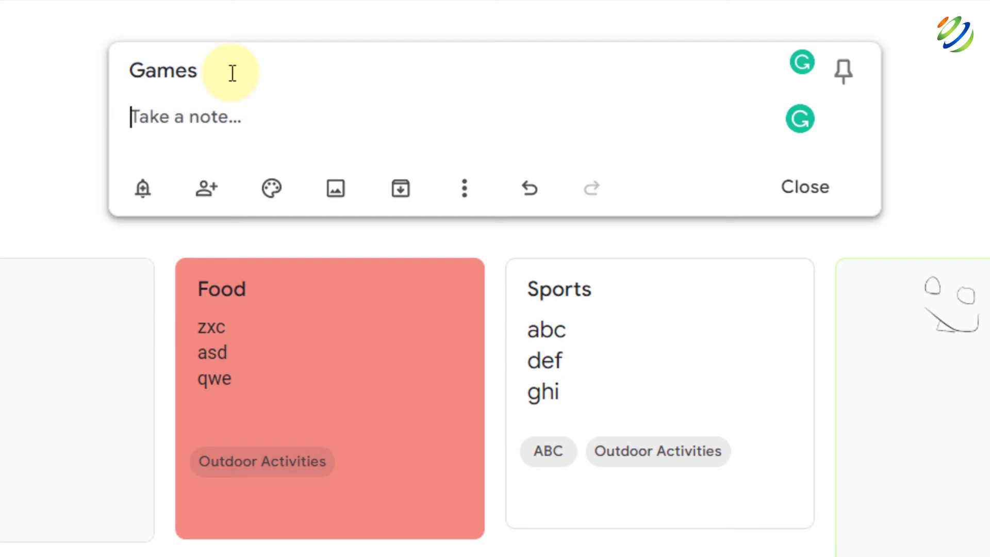
pyautogui.click(227, 116)
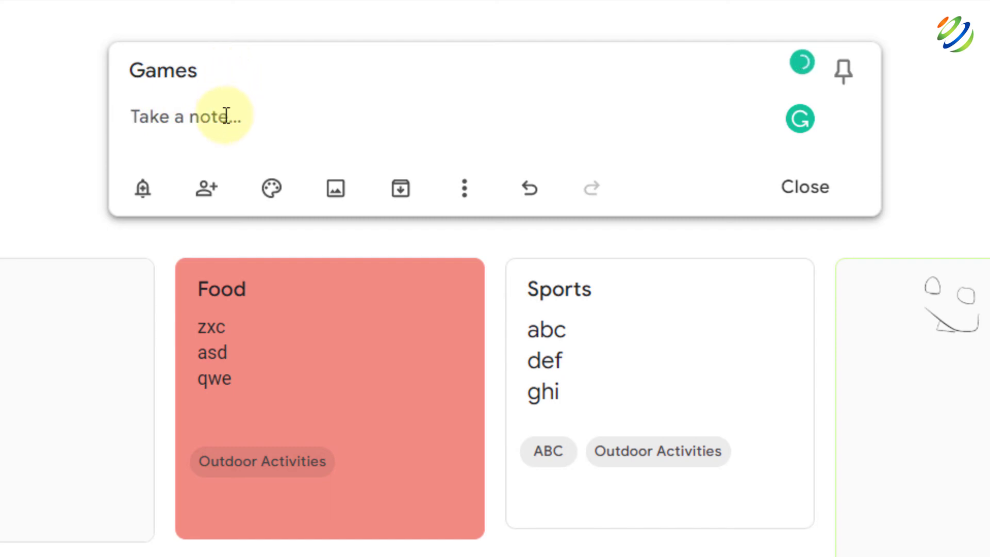
pyautogui.write('#')
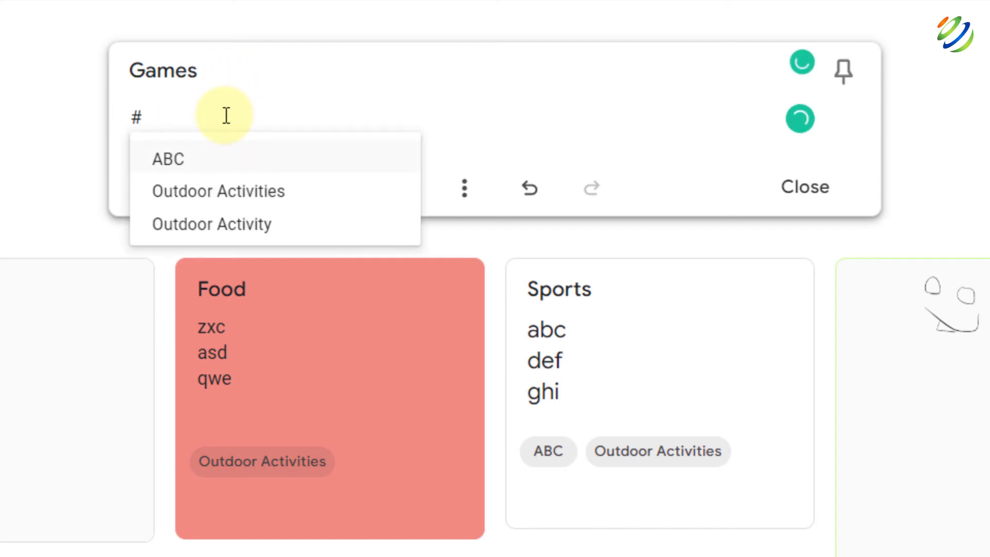
pyautogui.click(190, 166)
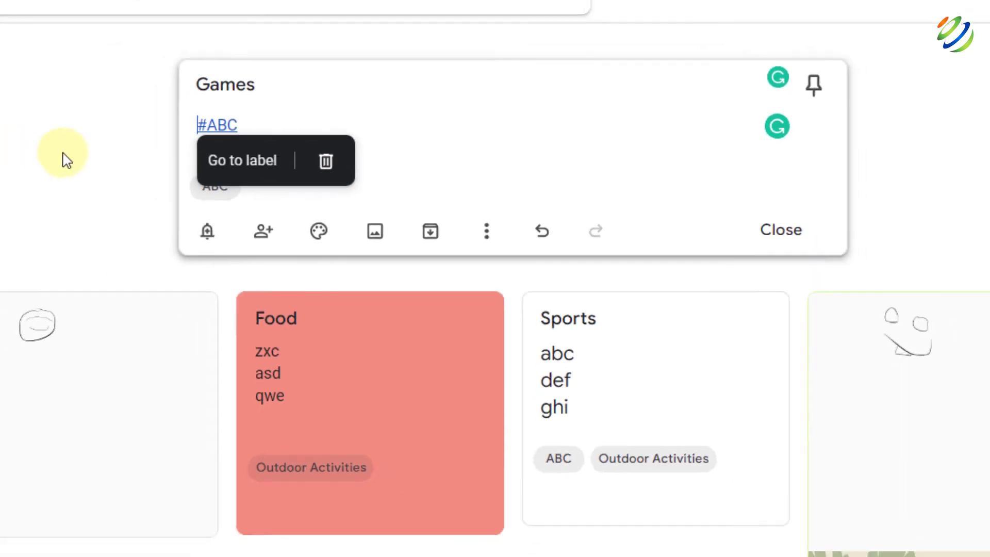
pyautogui.click(1, 118)
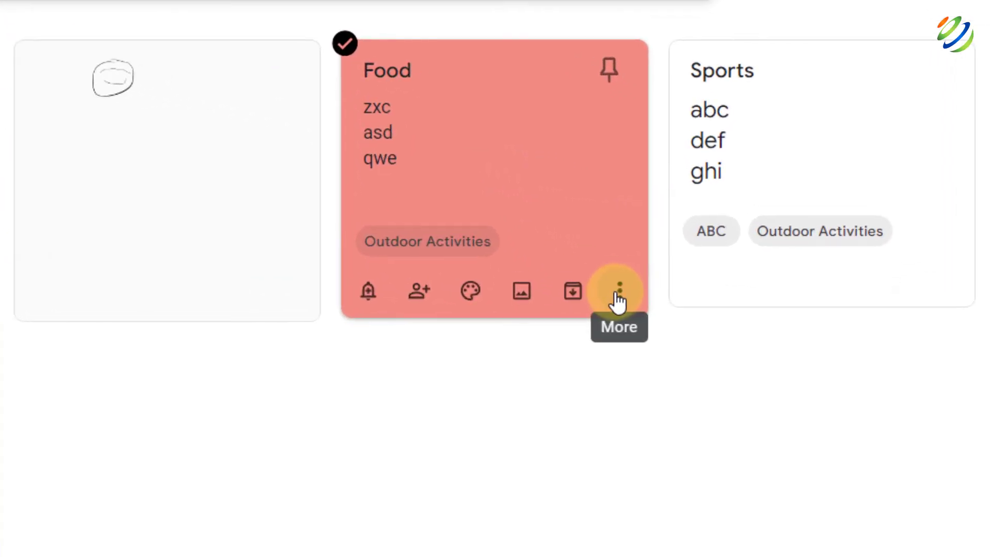
# Copy the Food note to Google Docs.
pyautogui.click(618, 300)
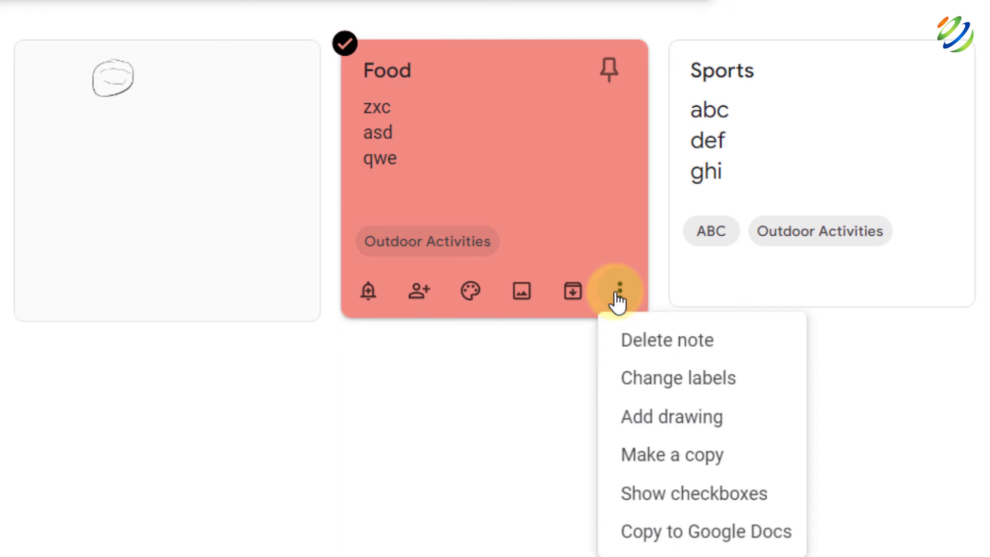
pyautogui.click(649, 534)
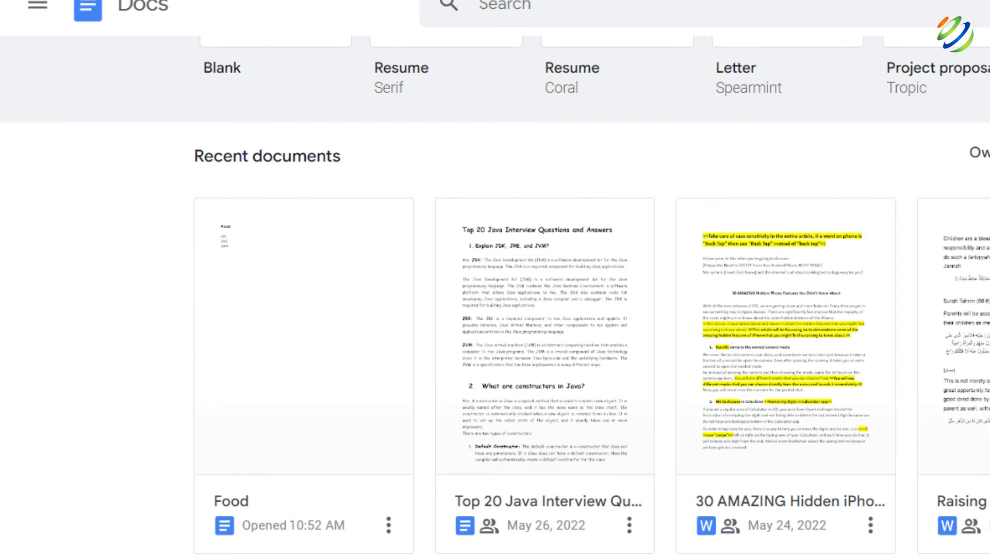
# Search the web for "google calendar" and open Google Calendar in place of the Google Docs page.
pyautogui.click(570, 79)
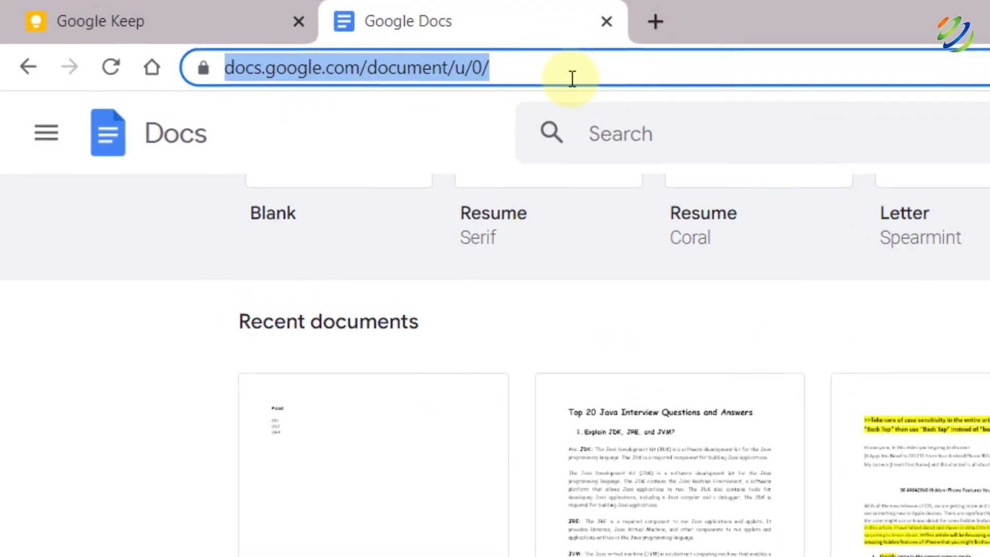
pyautogui.write('google cal')
pyautogui.press('Return')
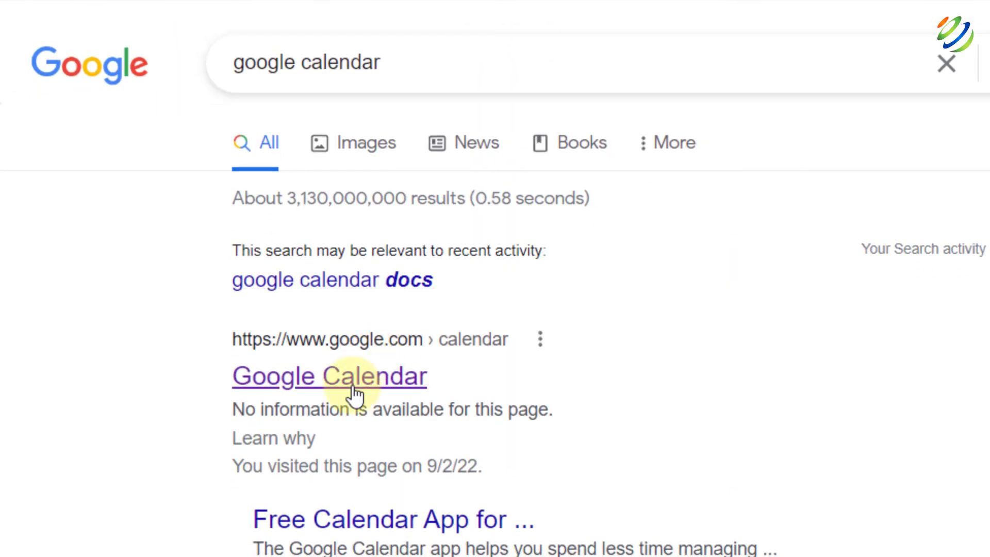
pyautogui.click(329, 376)
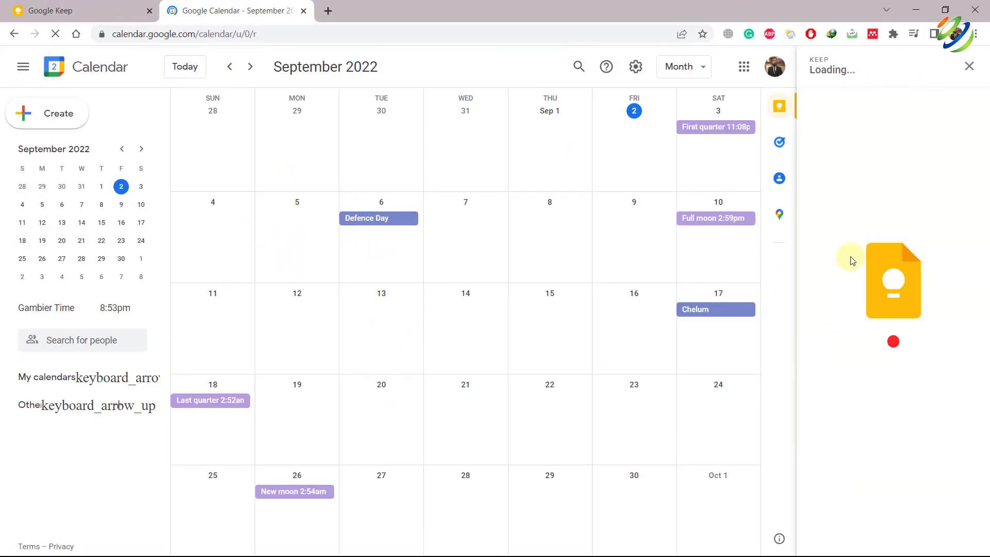
# Close and reopen the Keep notes beside the calendar, and compare them with the notes in Google Keep.
pyautogui.click(974, 69)
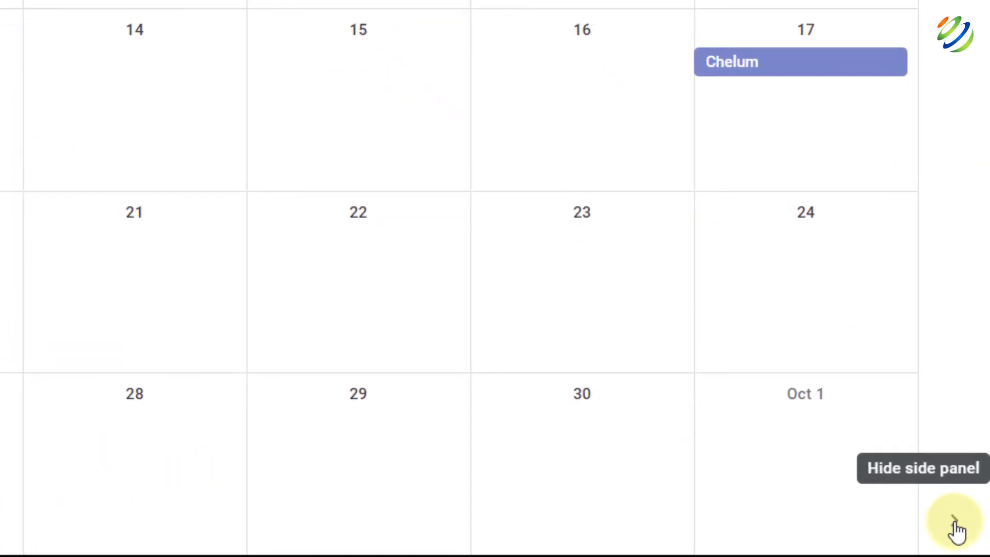
pyautogui.click(954, 522)
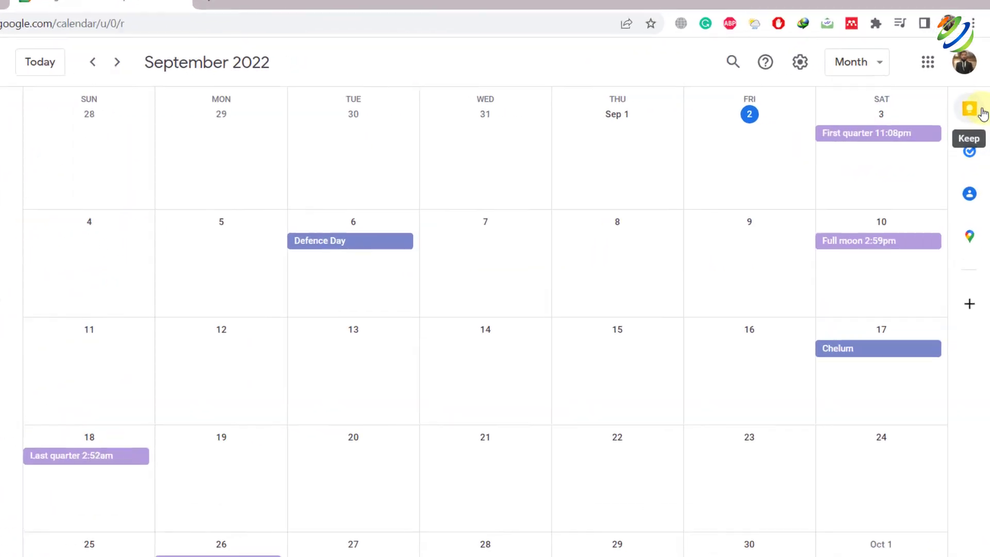
pyautogui.click(970, 118)
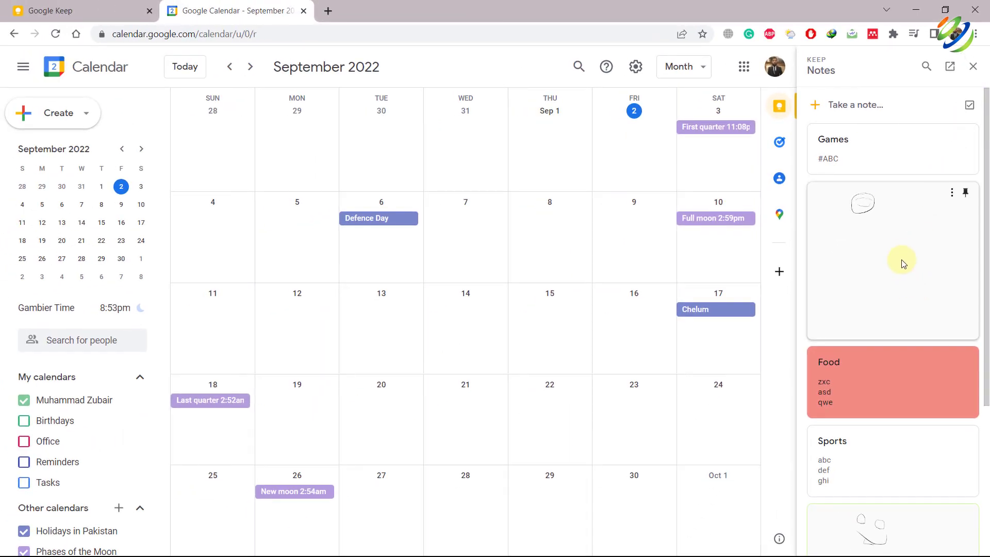
pyautogui.click(62, 11)
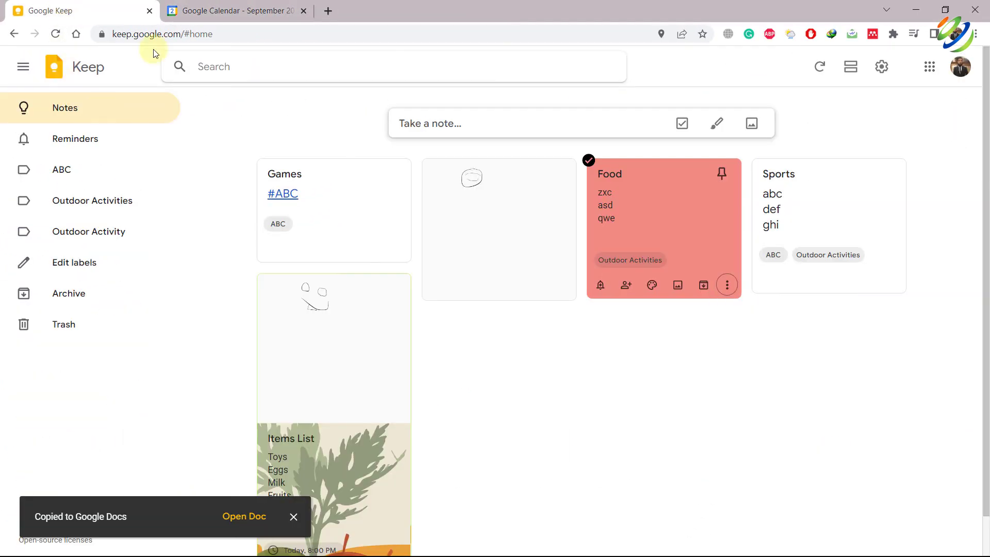
pyautogui.click(213, 6)
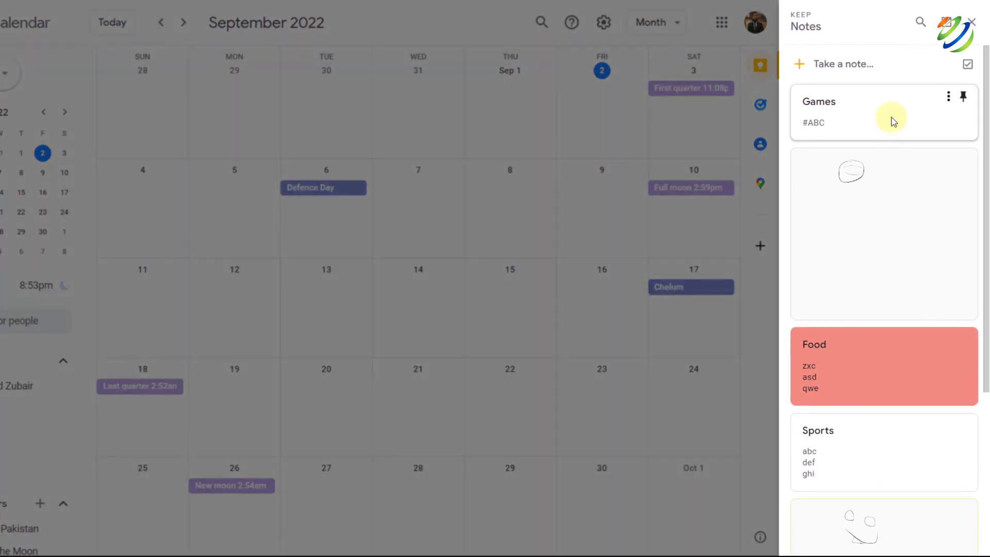
# Open and close the Games note beside the calendar, and view its available actions without choosing one.
pyautogui.click(883, 106)
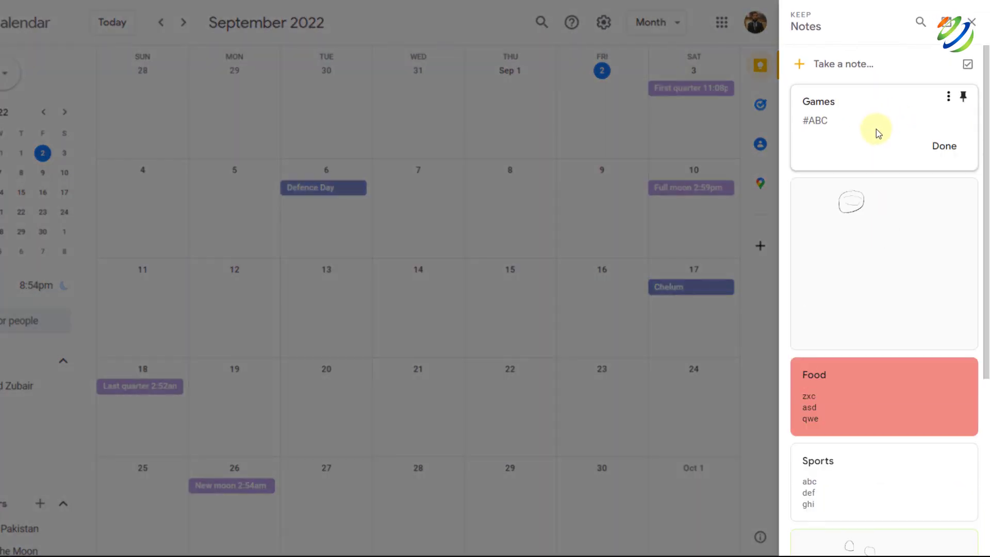
pyautogui.click(944, 147)
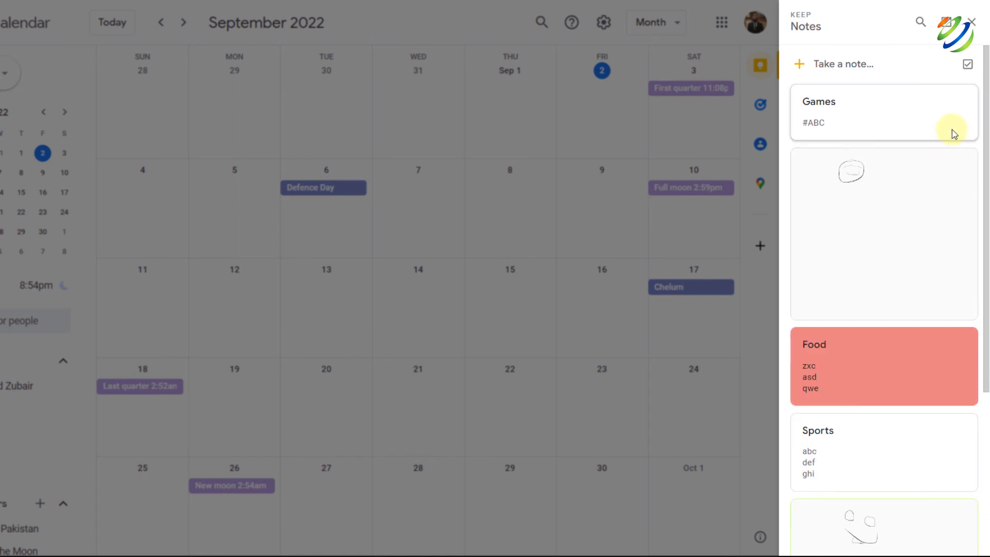
pyautogui.moveTo(953, 98)
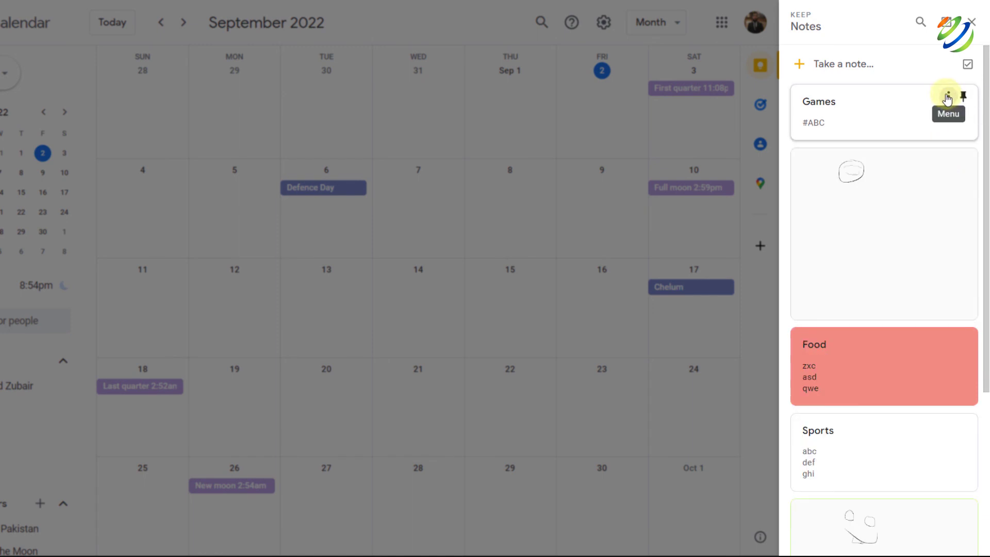
pyautogui.click(948, 98)
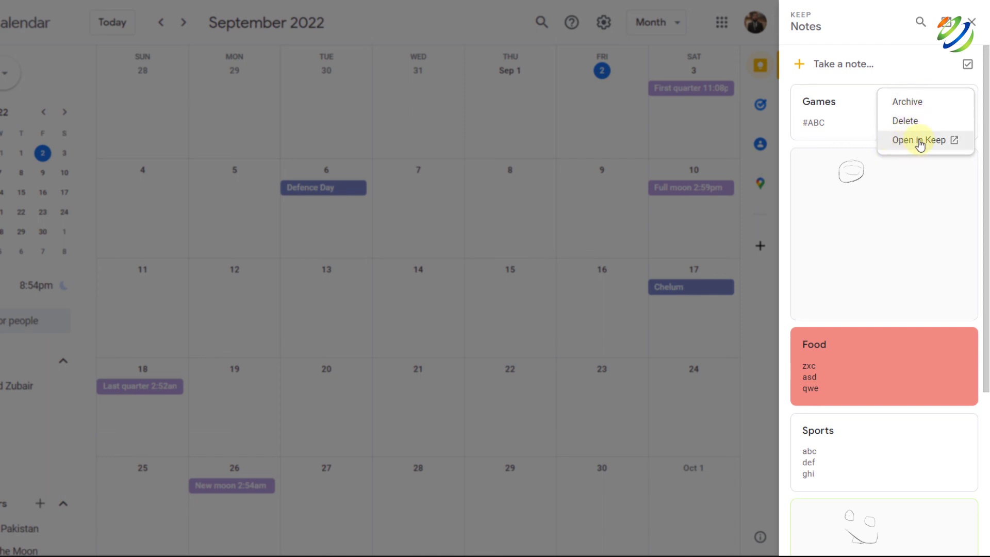
pyautogui.click(784, 139)
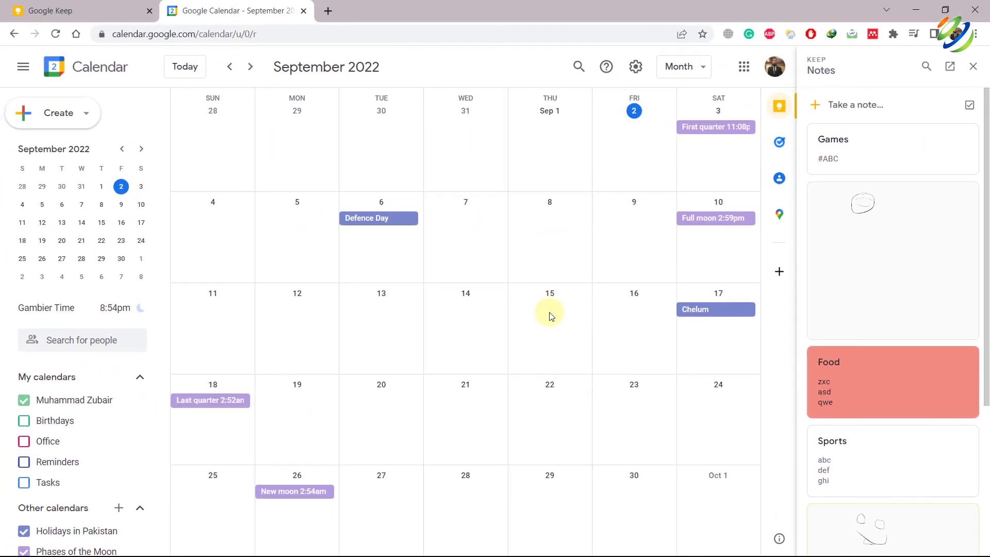
# Switch back to Google Keep, pin the Games note and unpin it again.
pyautogui.click(155, 4)
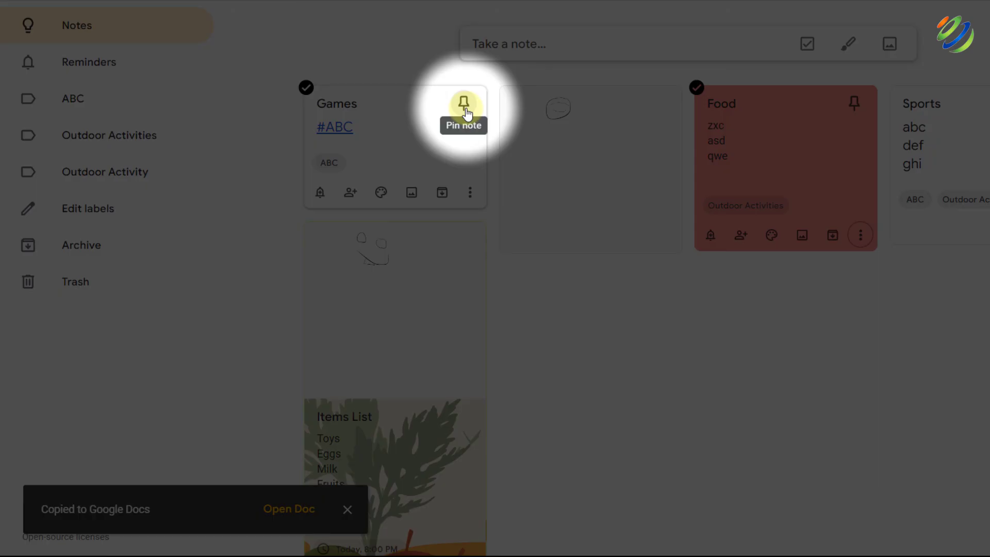
pyautogui.click(466, 107)
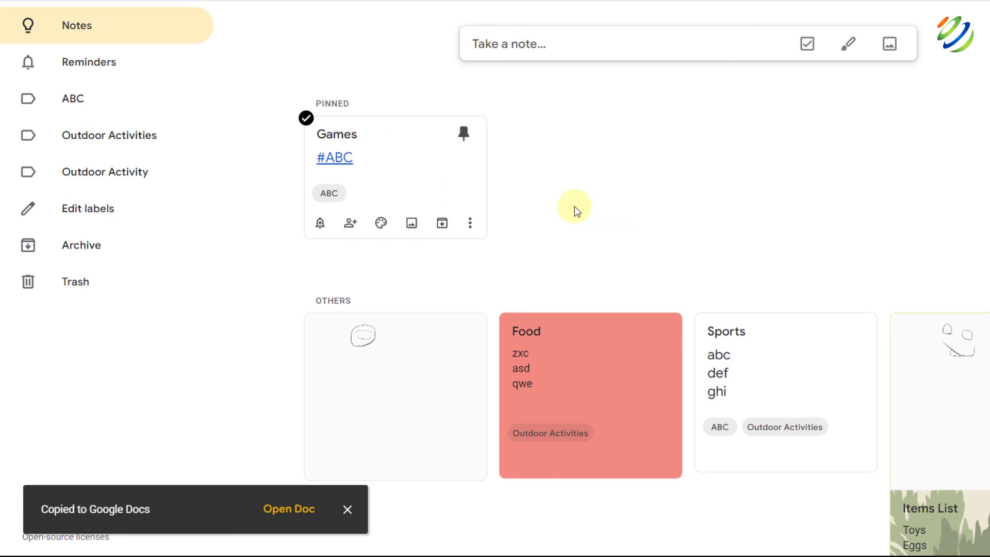
pyautogui.click(466, 135)
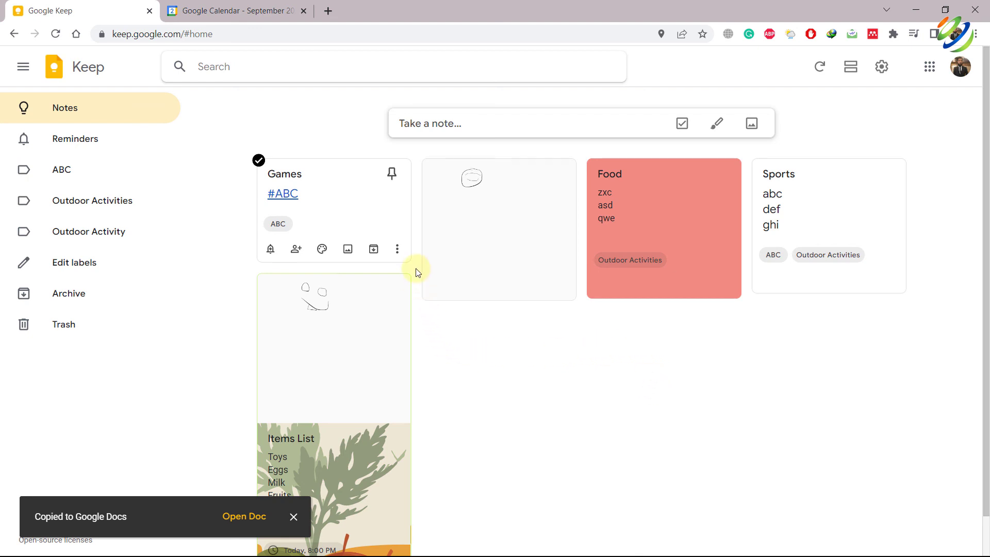
# Refresh the notes and switch them from grid view to list view.
pyautogui.moveTo(436, 195)
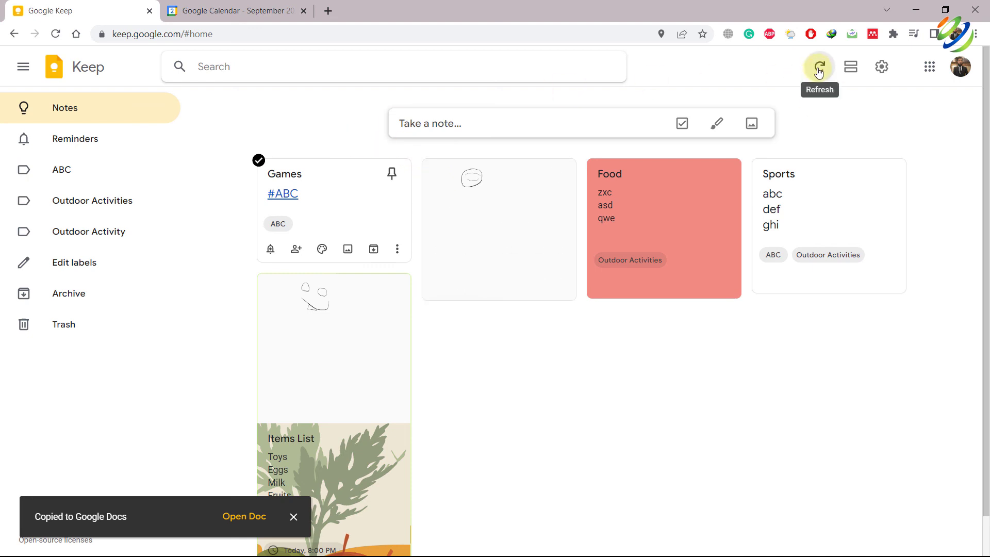
pyautogui.click(652, 51)
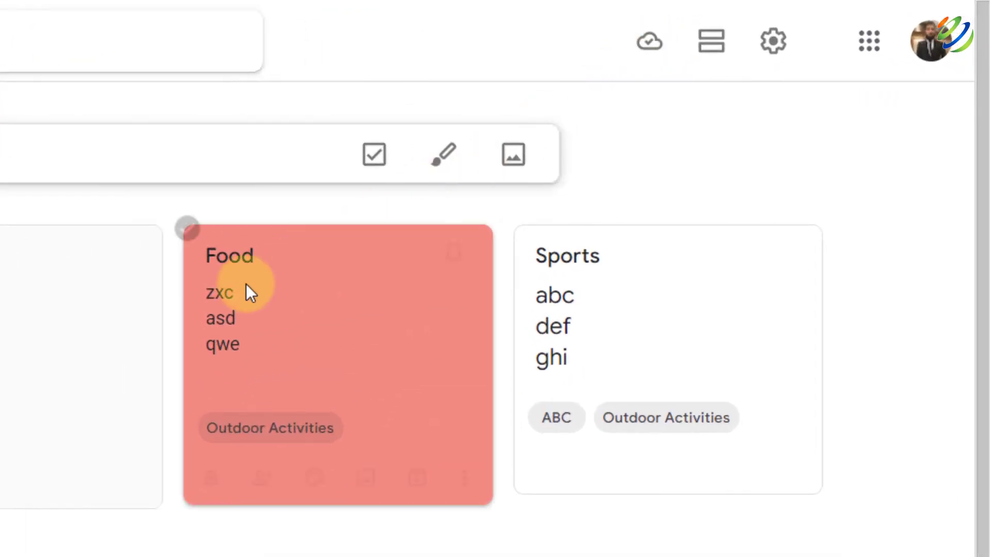
pyautogui.click(711, 42)
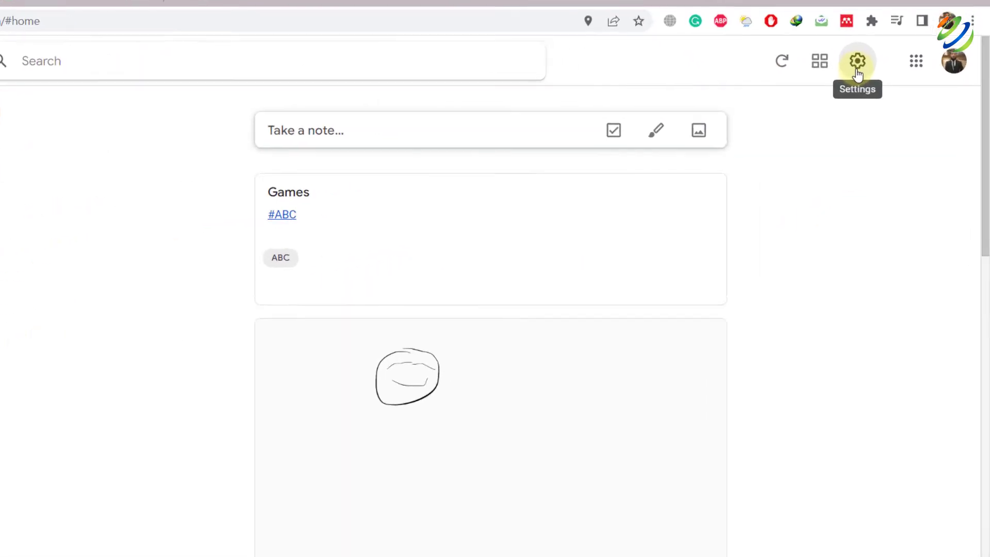
# Review the Keep settings, including the default morning reminder time, and save them without changes.
pyautogui.click(778, 59)
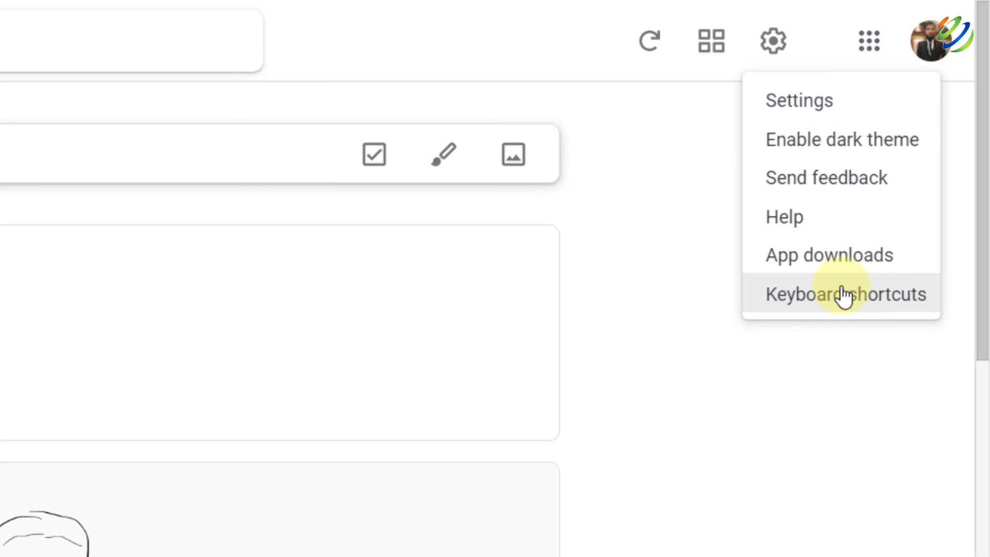
pyautogui.click(825, 109)
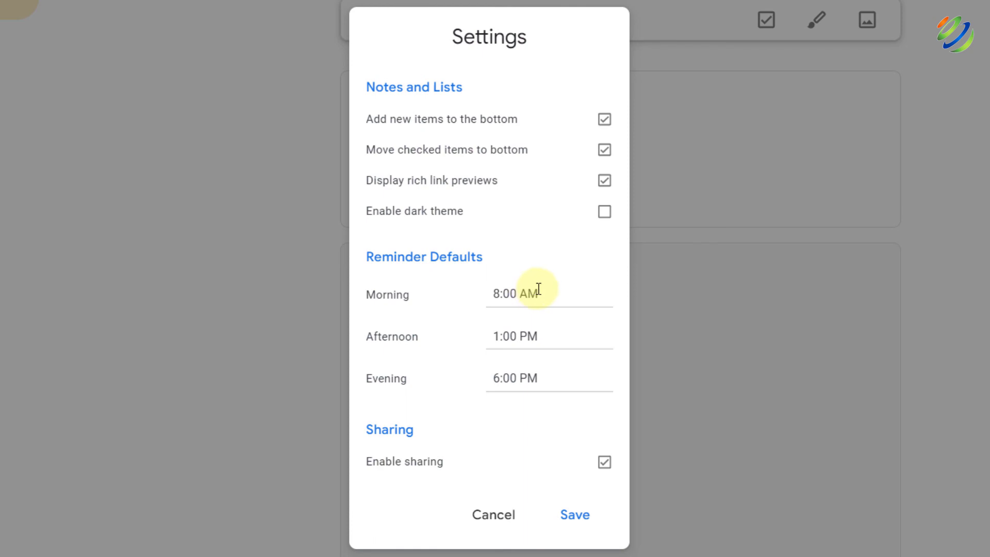
pyautogui.moveTo(538, 289); pyautogui.dragTo(495, 287)
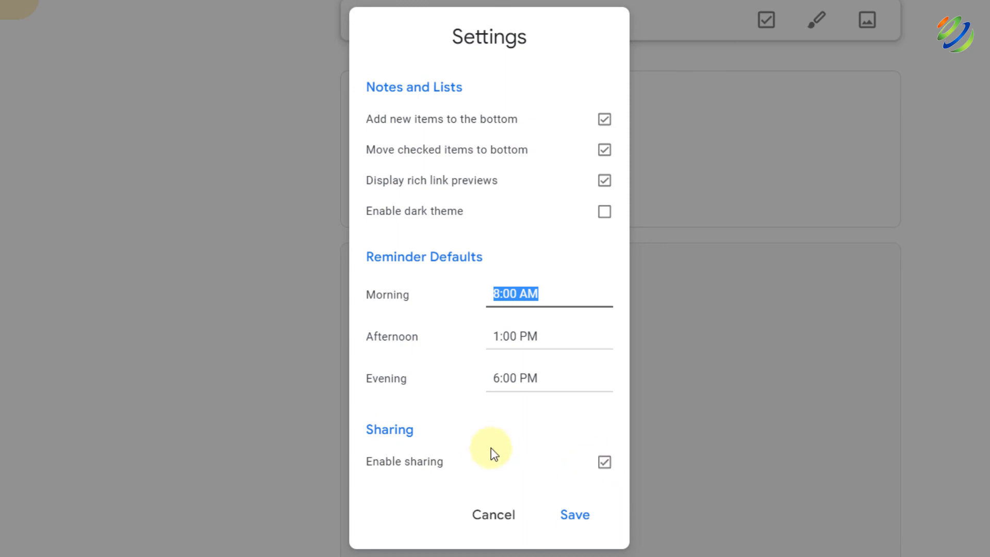
pyautogui.click(549, 515)
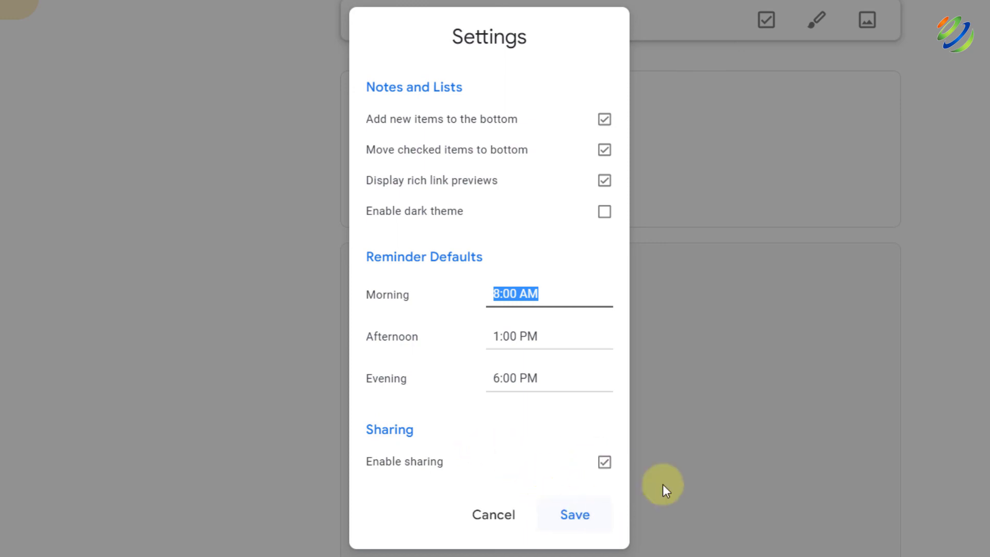